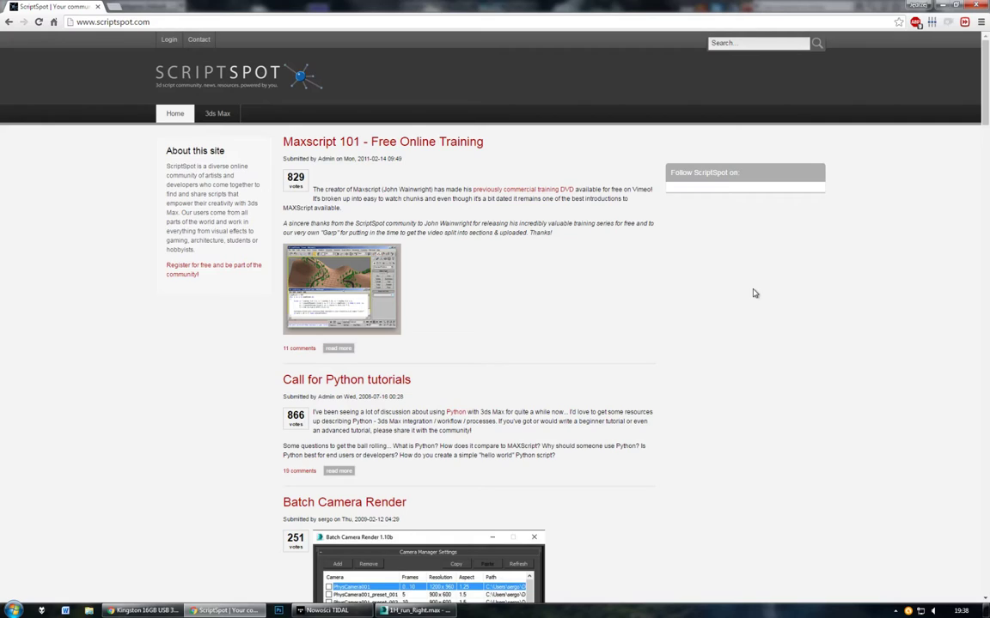
Step: Search ScriptSpot for "sticky lock" and open the StickyLock script page
click(731, 43)
text(sticky lock)
key(Return)
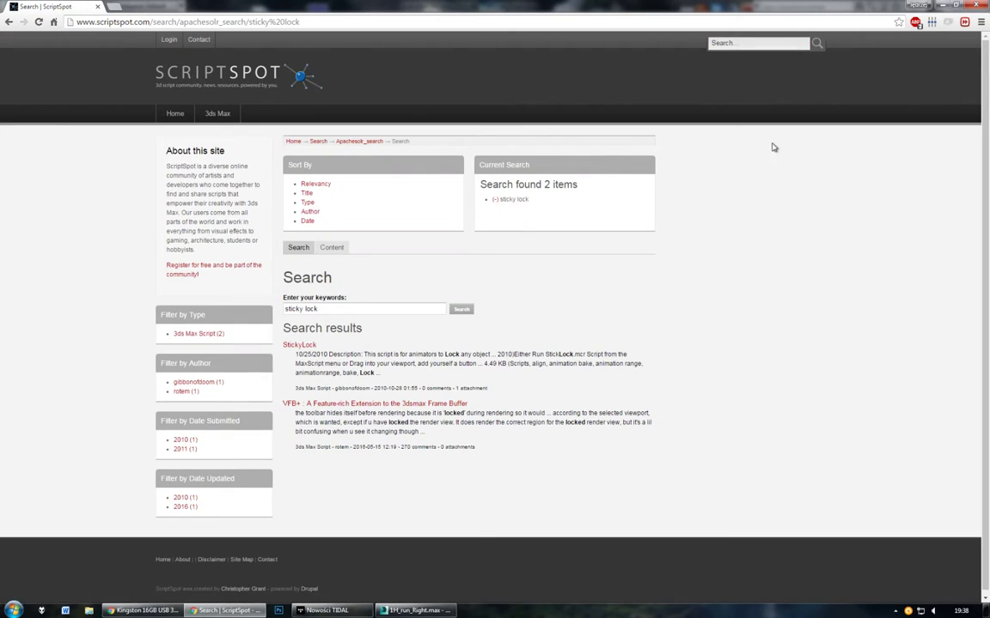
click(298, 346)
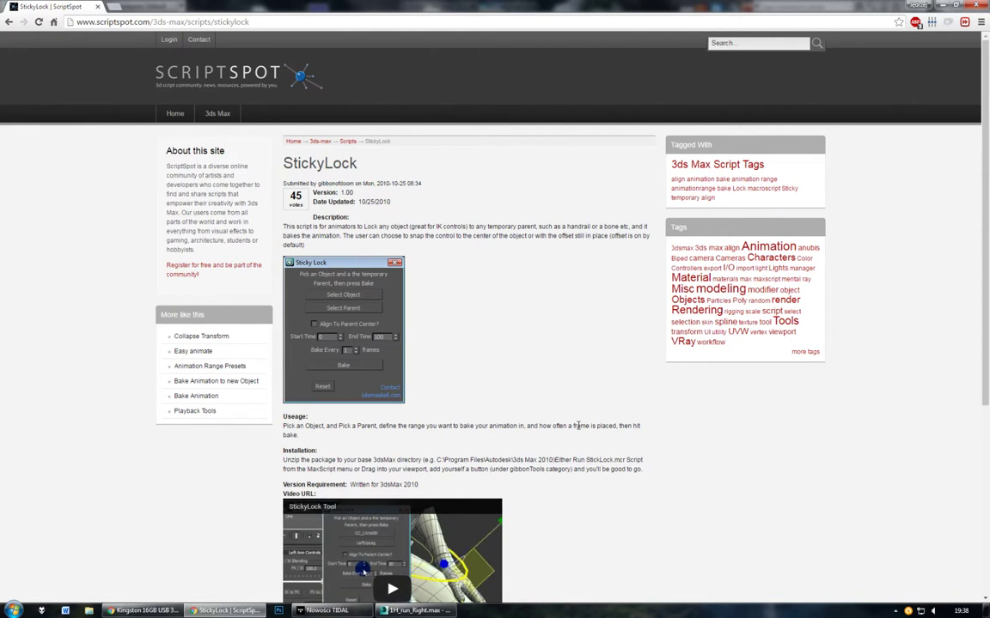
Step: Examine the StickyLock page's usage notes, installation instructions and zip attachment
scroll(578, 426, down, 2)
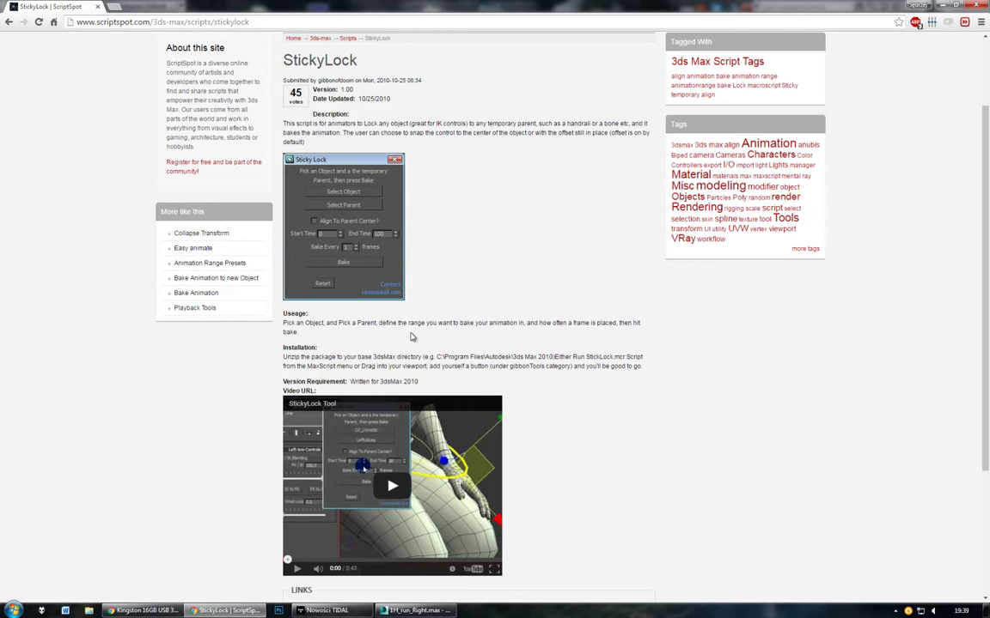
scroll(481, 335, down, 3)
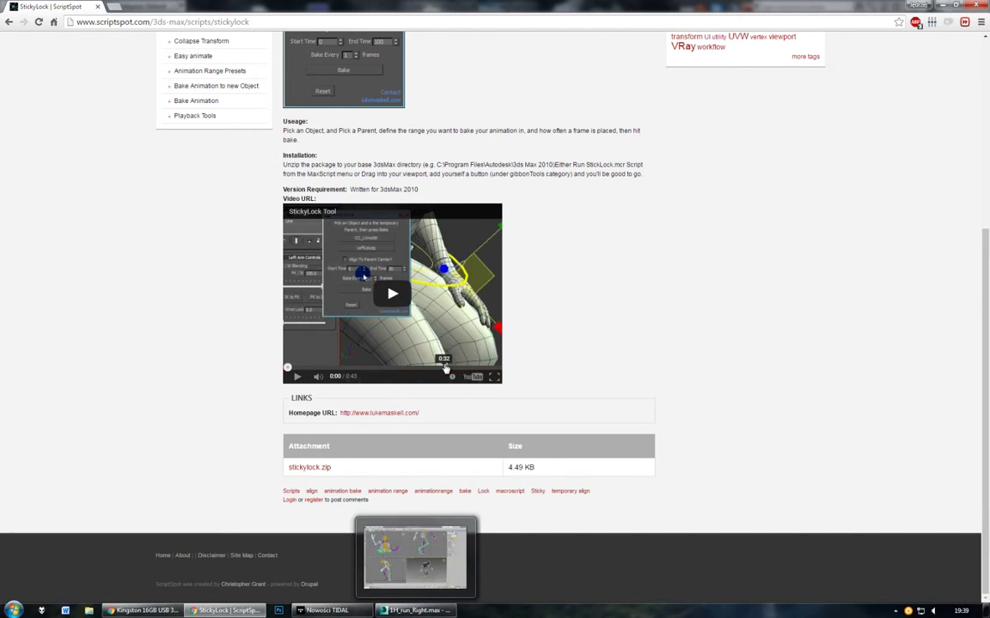
scroll(283, 310, up, 2)
drag(284, 268, 645, 276)
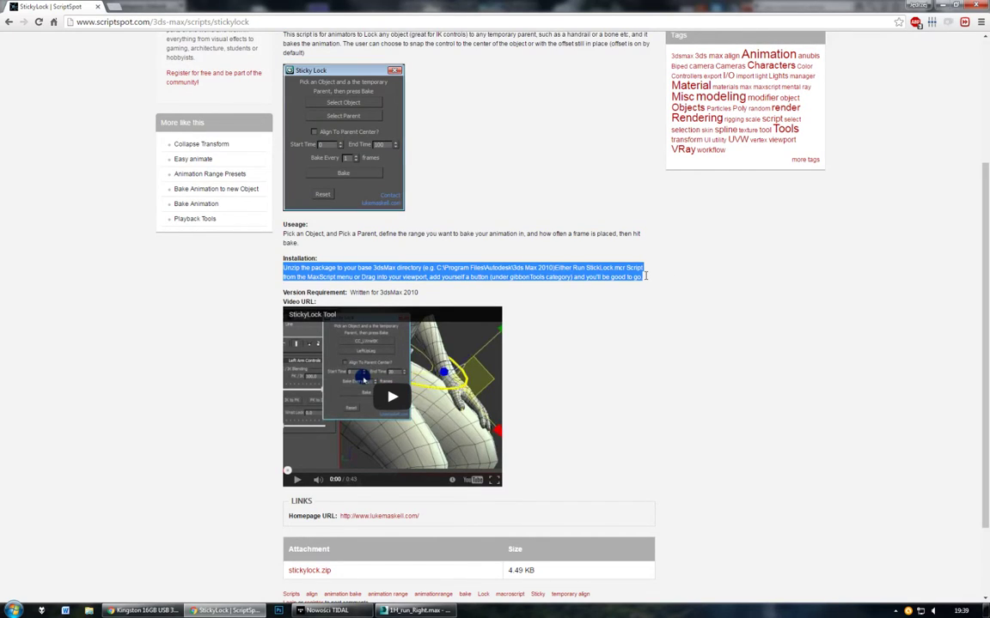
drag(657, 280, 282, 252)
scroll(334, 303, up, 3)
scroll(335, 305, up, 1)
click(541, 342)
Step: Switch to 3ds Max, launch the Sticky Lock script and place its window beside the viewports
click(455, 611)
alt+middle_drag(668, 454, 616, 451)
mouse_move(72, 555)
mouse_down()
mouse_move(786, 550)
mouse_move(60, 558)
mouse_up()
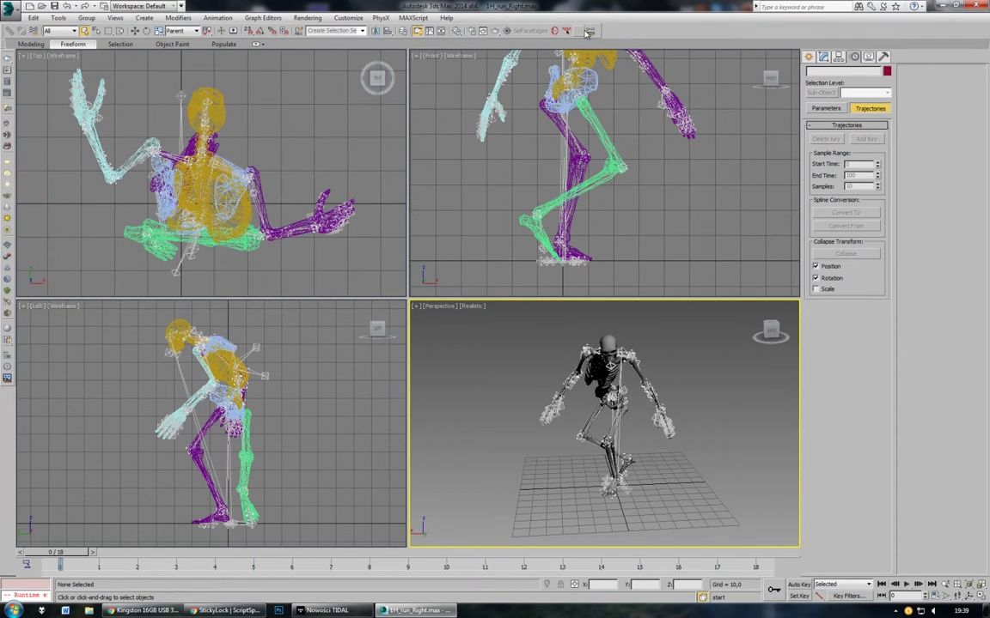
drag(915, 431, 910, 408)
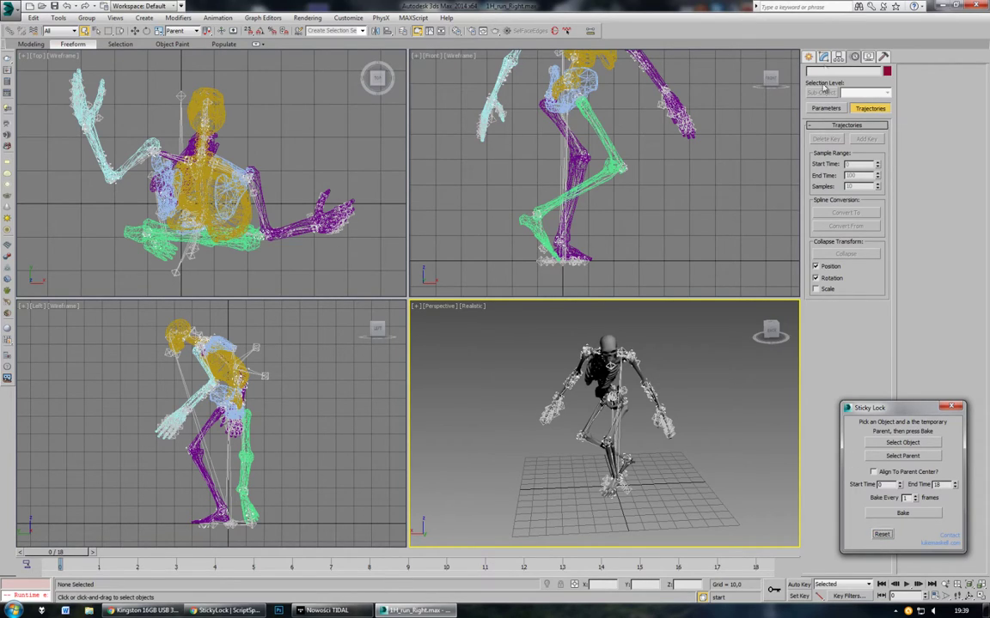
alt+middle_drag(517, 413, 674, 443)
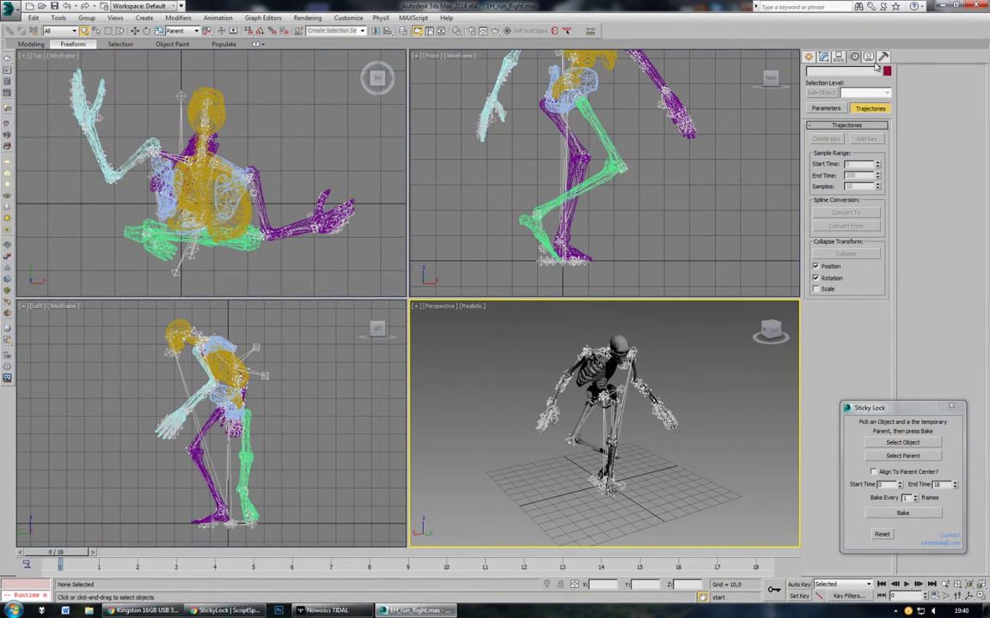
alt+middle_drag(398, 360, 534, 438)
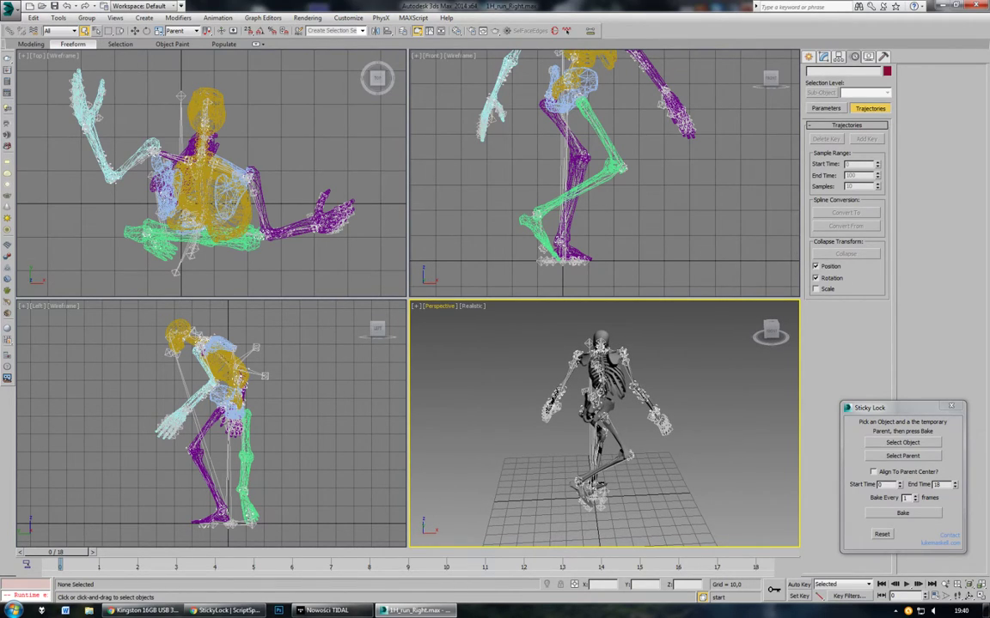
click(96, 31)
drag(628, 57, 252, 68)
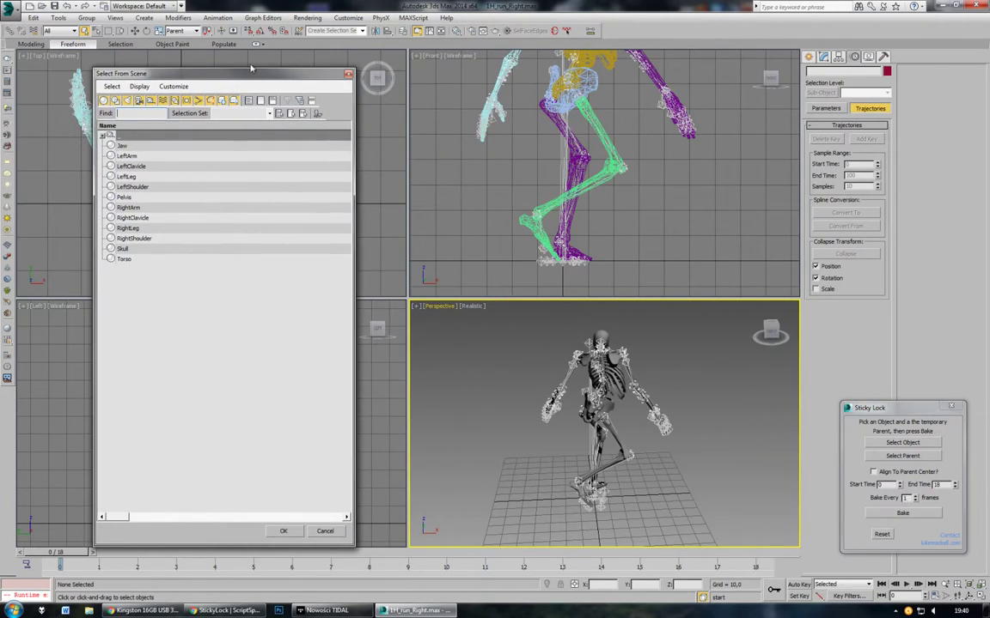
click(349, 75)
Step: Expand the "_" node in the Select From Scene list and examine its FootBox and NPC Root children
click(97, 32)
click(127, 135)
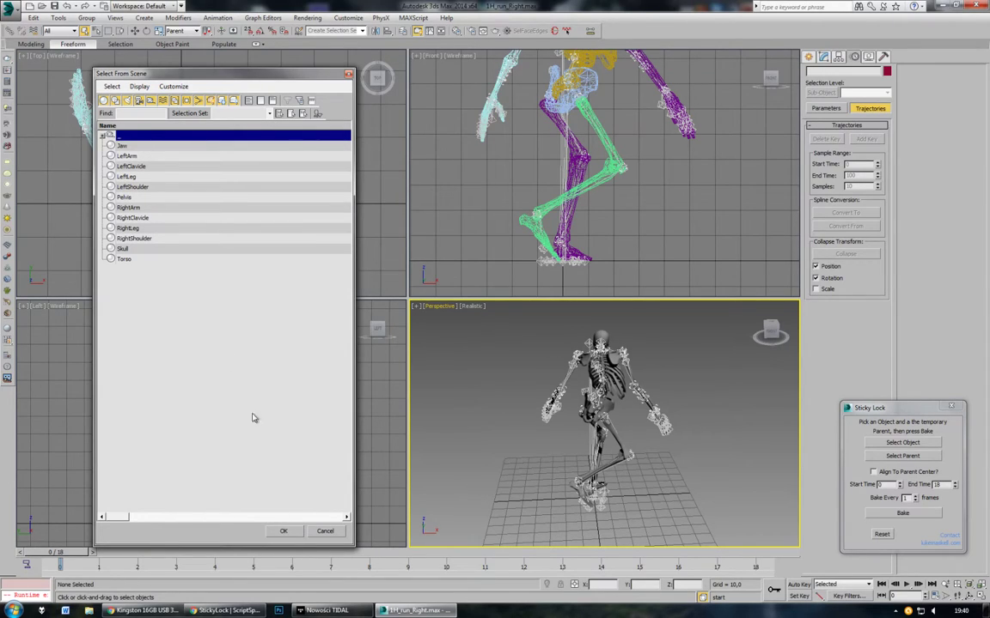
click(103, 136)
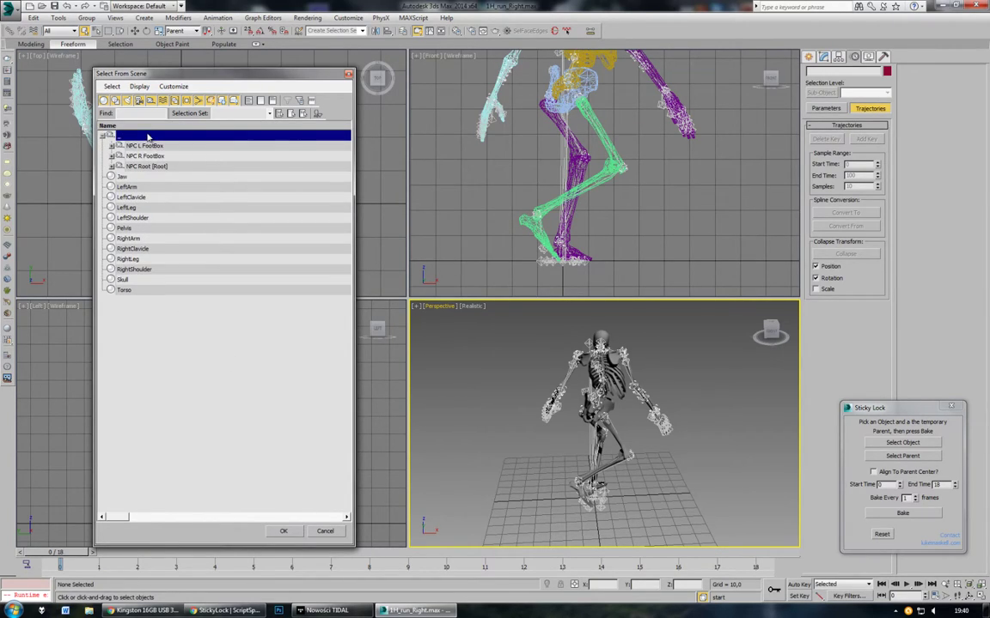
click(146, 156)
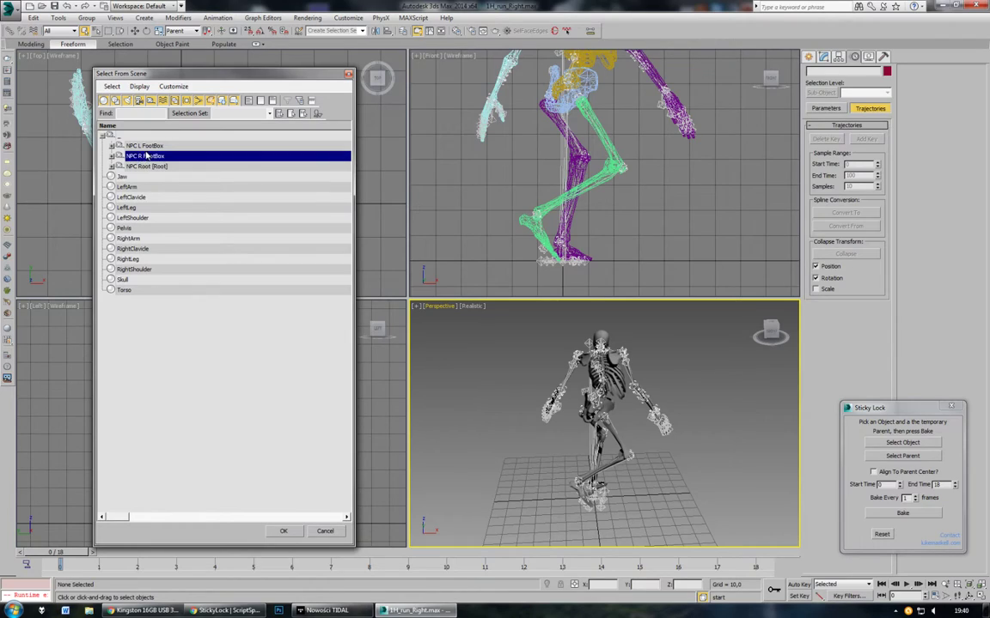
click(122, 135)
shift+click(170, 169)
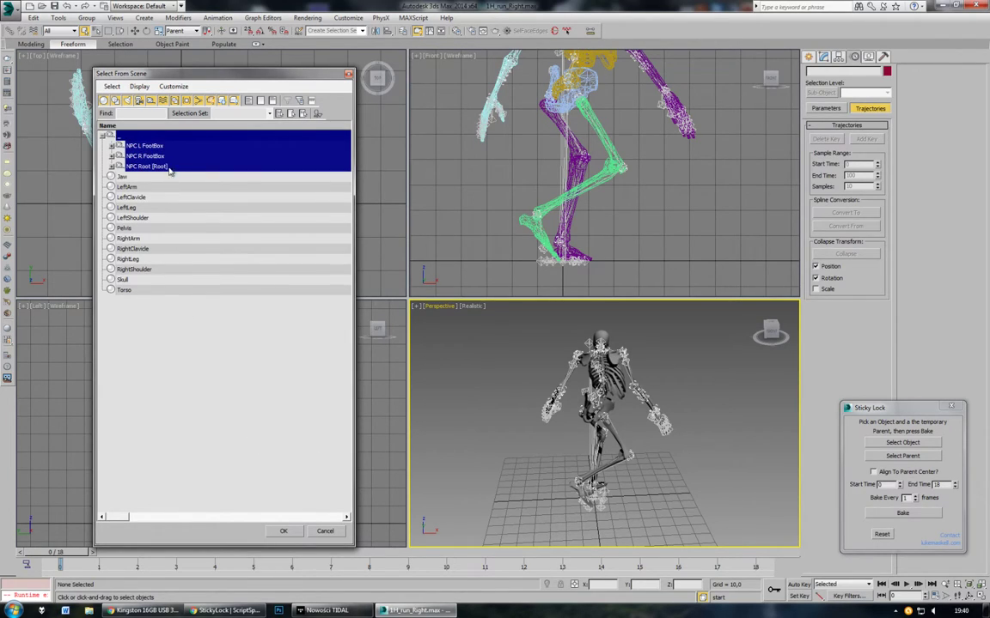
click(135, 179)
click(138, 144)
double_click(135, 137)
click(133, 178)
double_click(135, 139)
click(134, 138)
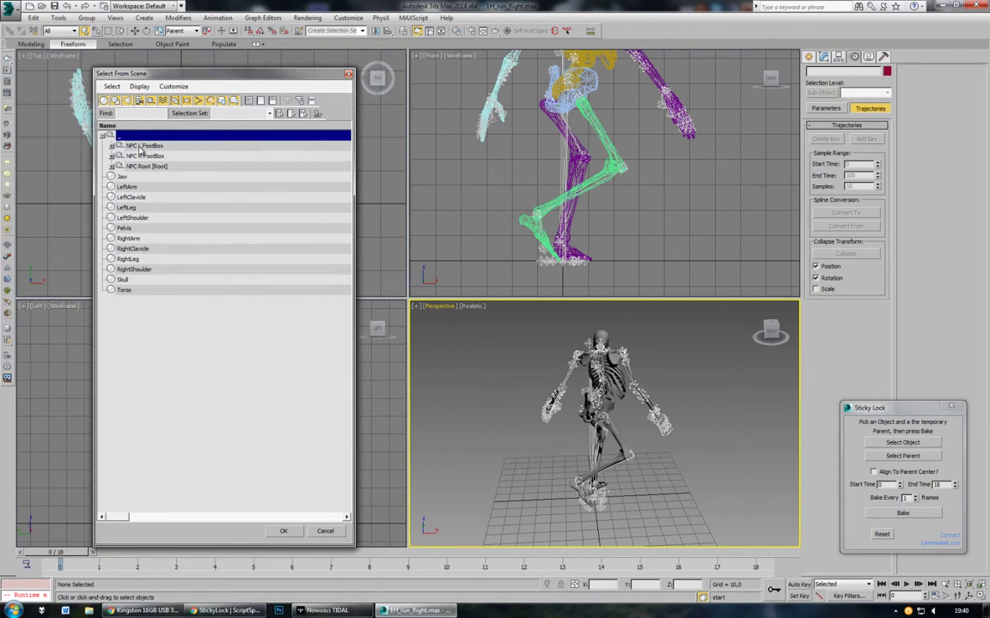
click(139, 147)
click(143, 157)
click(143, 165)
click(131, 135)
click(138, 156)
click(144, 145)
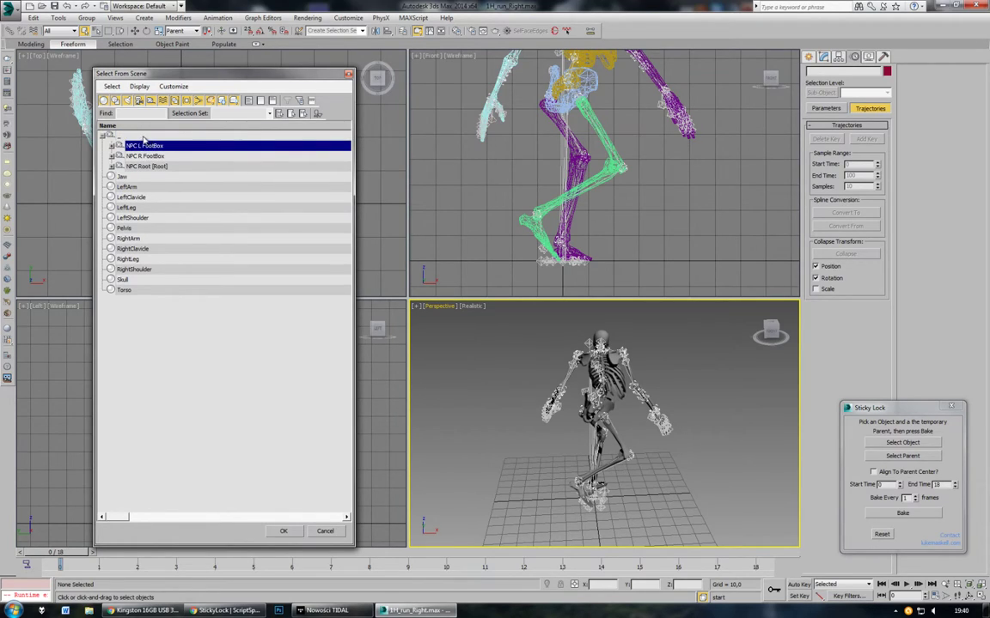
Step: Select the top-level "_" helper from the scene list
double_click(143, 137)
click(142, 165)
click(139, 137)
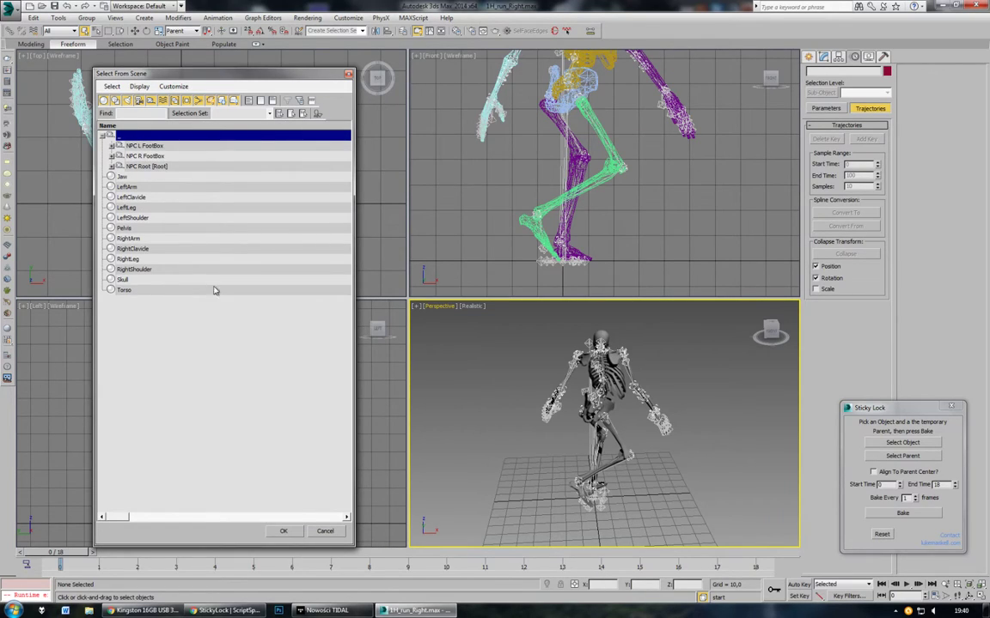
click(290, 533)
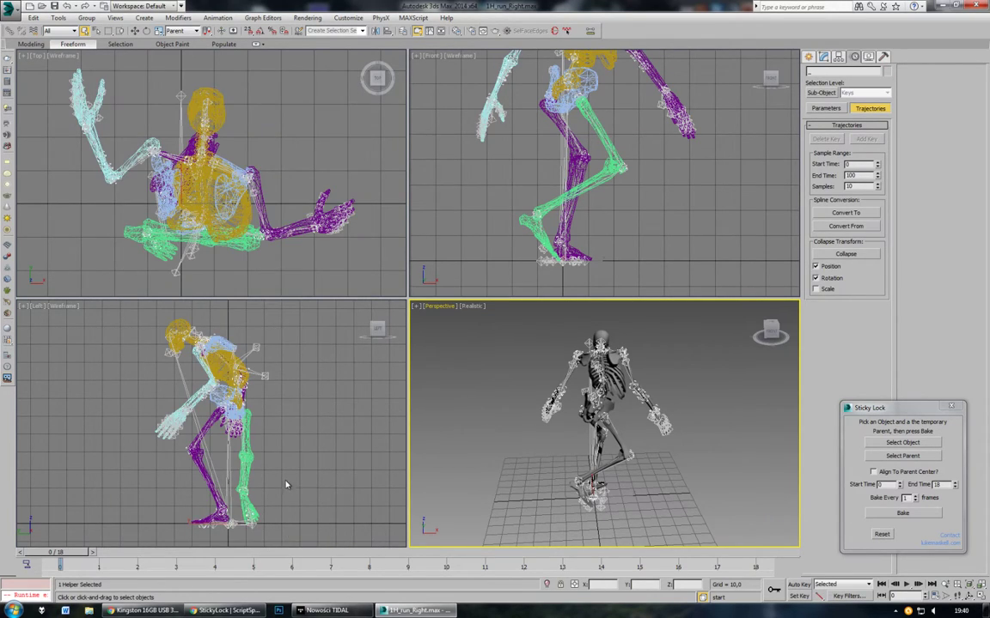
Step: Add the control helpers of both feet to the selection
scroll(285, 386, up, 8)
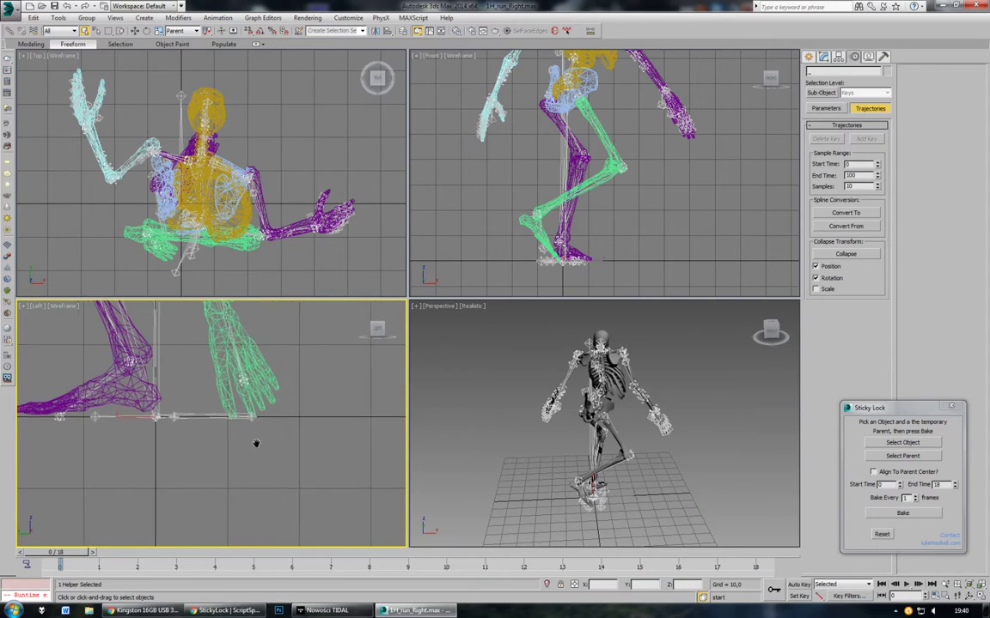
middle_drag(556, 238, 630, 157)
scroll(637, 161, up, 6)
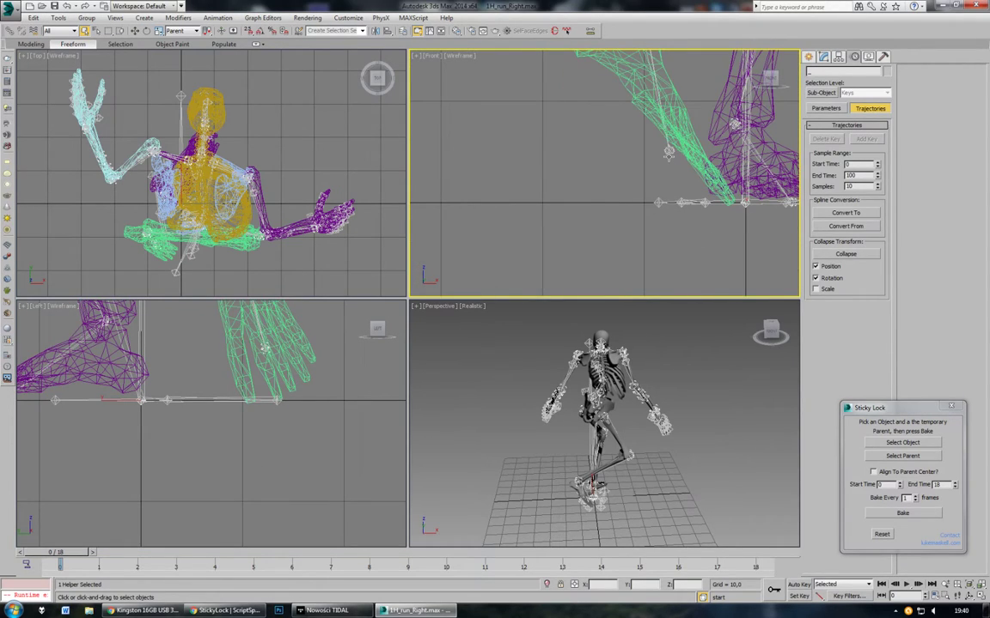
ctrl+click(669, 151)
middle_drag(184, 410, 325, 410)
scroll(139, 398, up, 4)
ctrl+click(165, 400)
scroll(275, 408, down, 8)
middle_drag(254, 422, 113, 491)
Step: Hide the Geometry category and every object except the three selected helpers
click(868, 56)
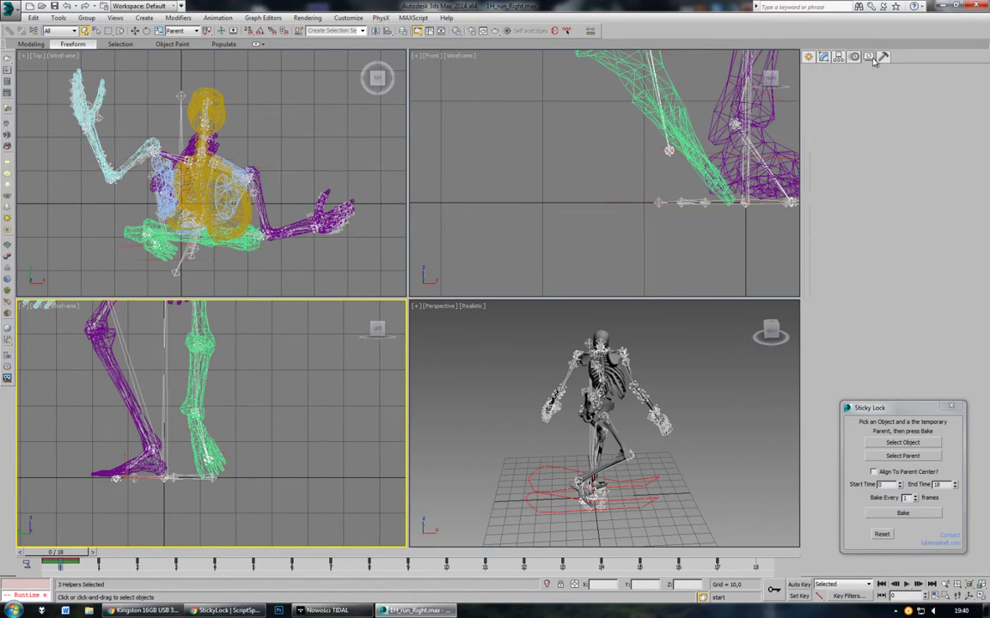
click(824, 157)
alt+middle_drag(637, 415, 677, 424)
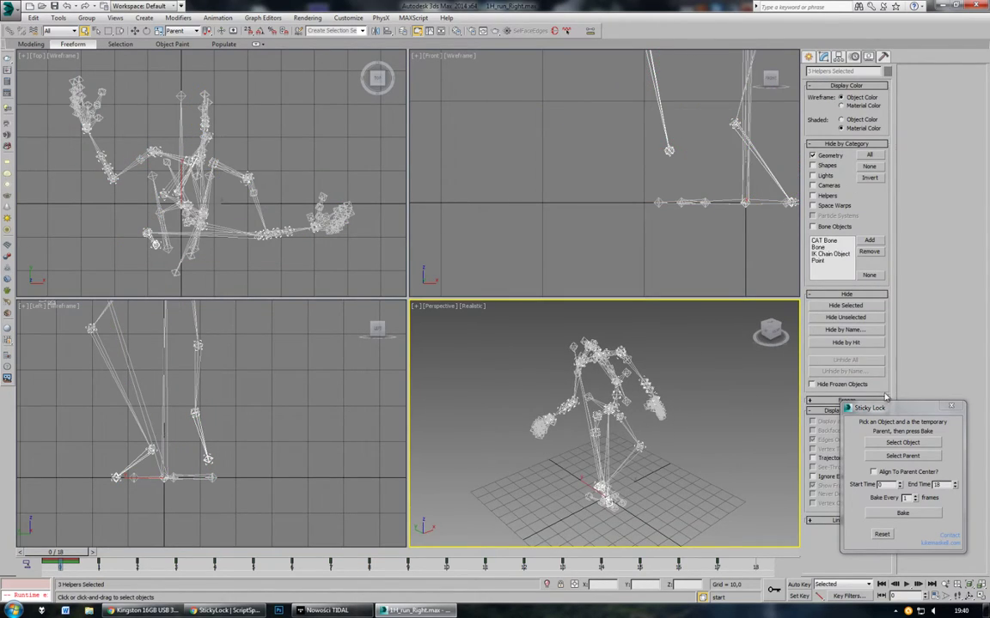
mouse_move(889, 408)
mouse_down()
mouse_move(891, 415)
mouse_move(891, 396)
mouse_move(643, 379)
mouse_move(881, 397)
mouse_up()
click(845, 317)
alt+middle_drag(745, 439, 601, 413)
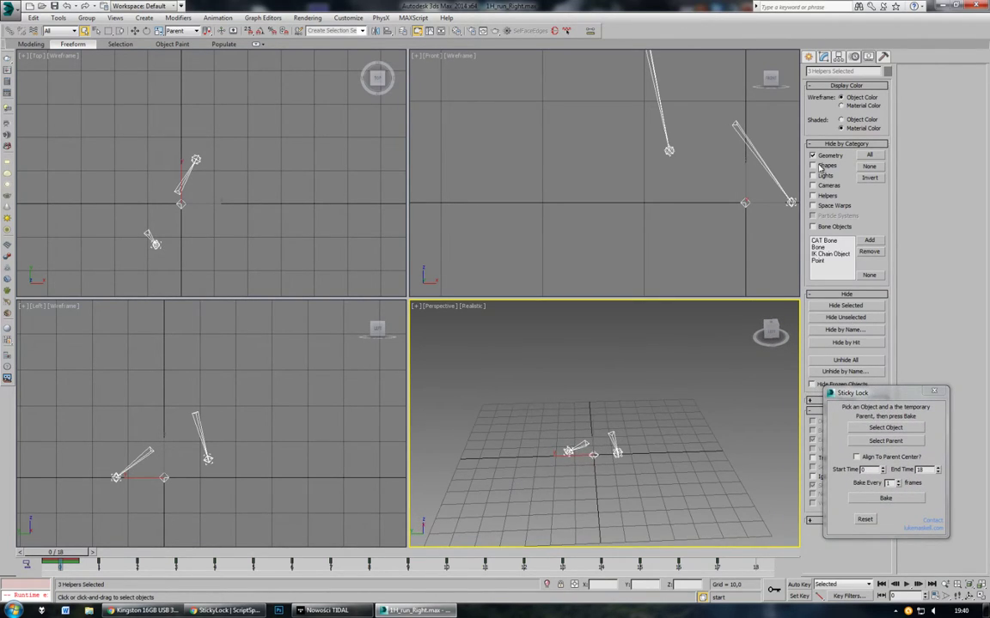
Step: Show the Geometry category again and hide the Bone Objects and Helpers categories
key(shift+g)
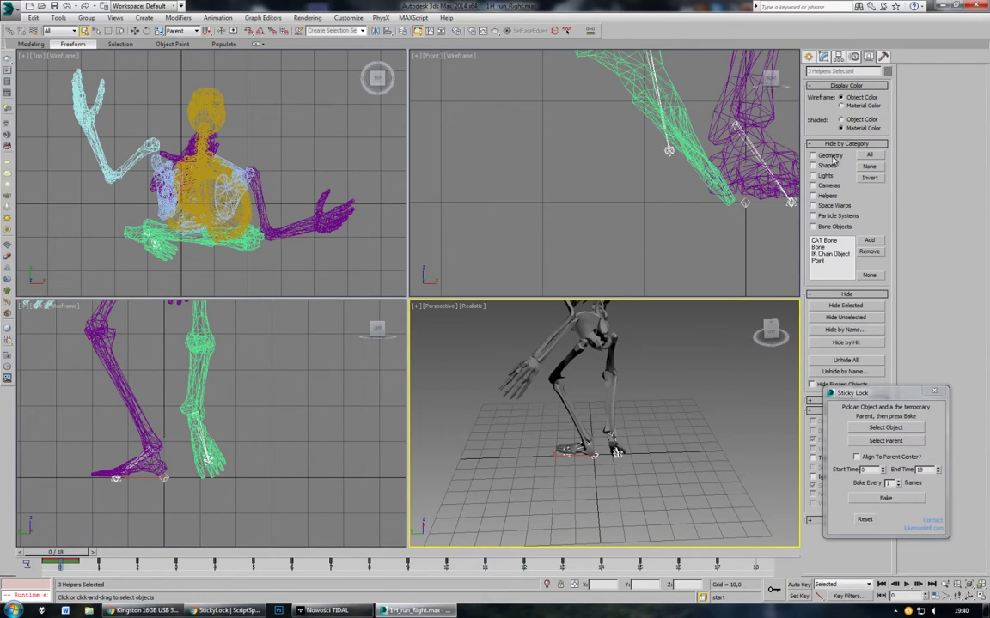
drag(850, 393, 893, 419)
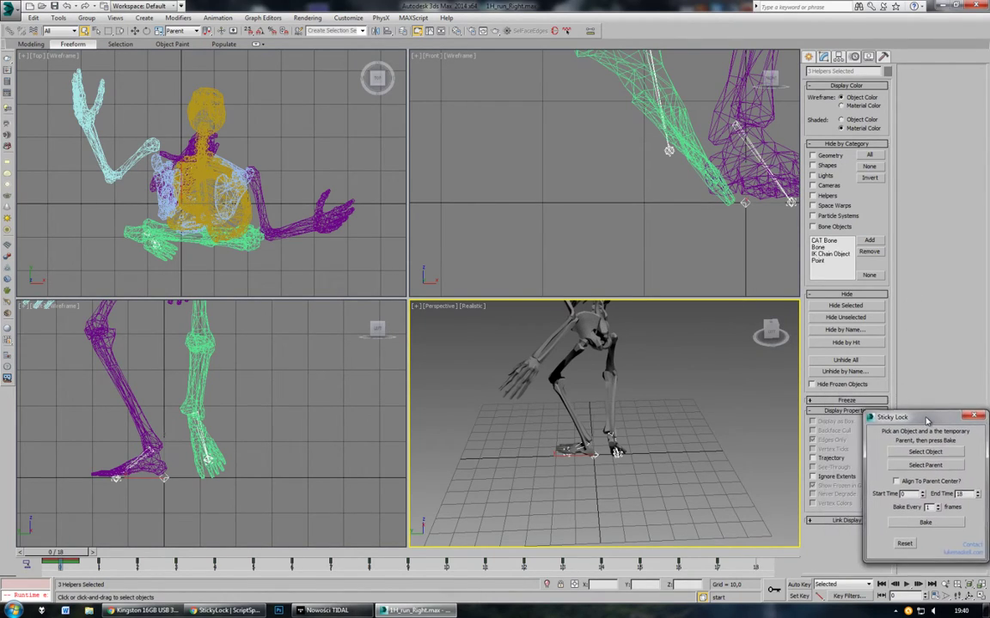
alt+middle_drag(664, 416, 702, 386)
click(819, 229)
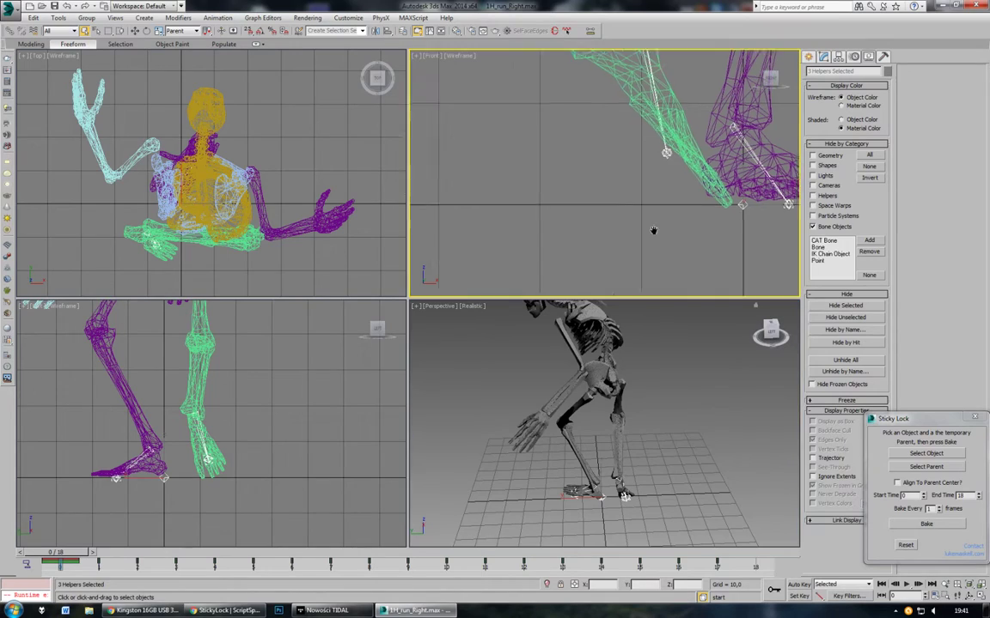
scroll(652, 229, down, 4)
click(824, 198)
scroll(650, 232, down, 4)
middle_drag(649, 230, 643, 252)
scroll(642, 252, down, 2)
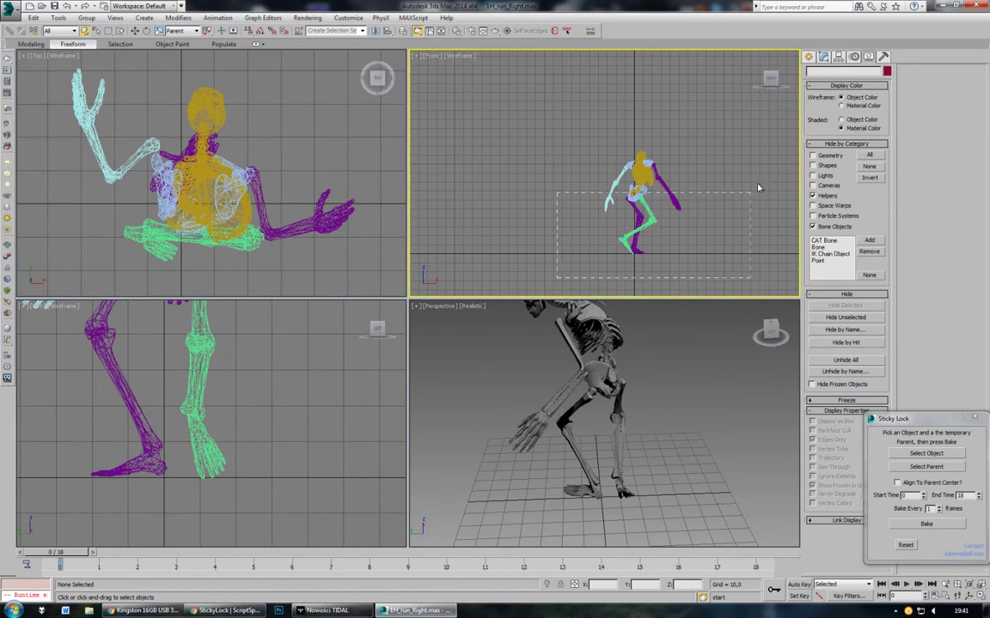
Step: Freeze all the skeleton meshes, show the Helpers category again and move the Sticky Lock window out of the way
key(ctrl+a)
click(847, 400)
click(844, 412)
click(846, 402)
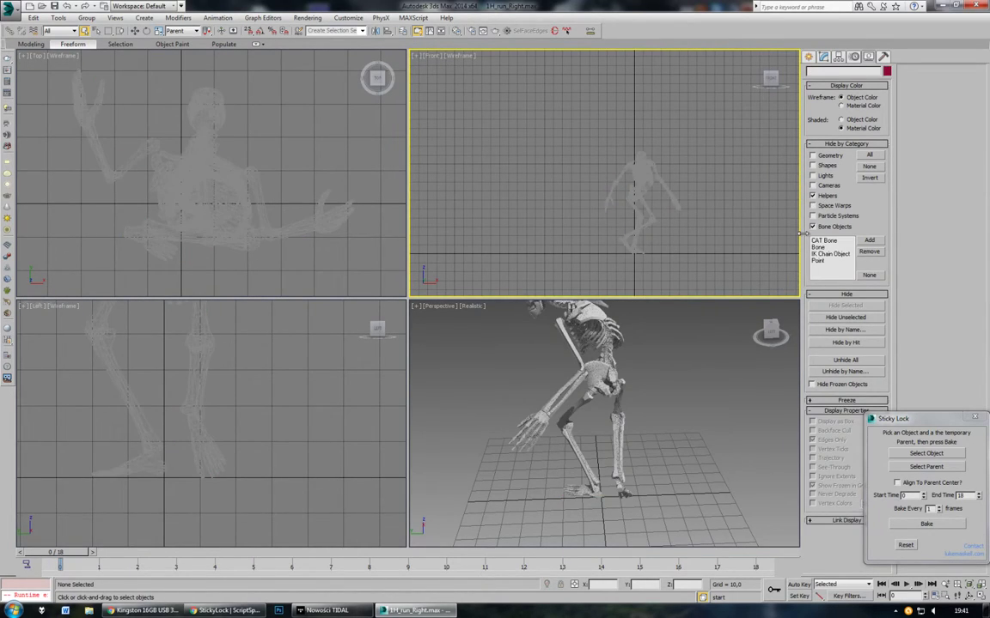
click(830, 197)
middle_drag(708, 246, 700, 177)
scroll(634, 222, up, 4)
alt+middle_drag(553, 427, 677, 433)
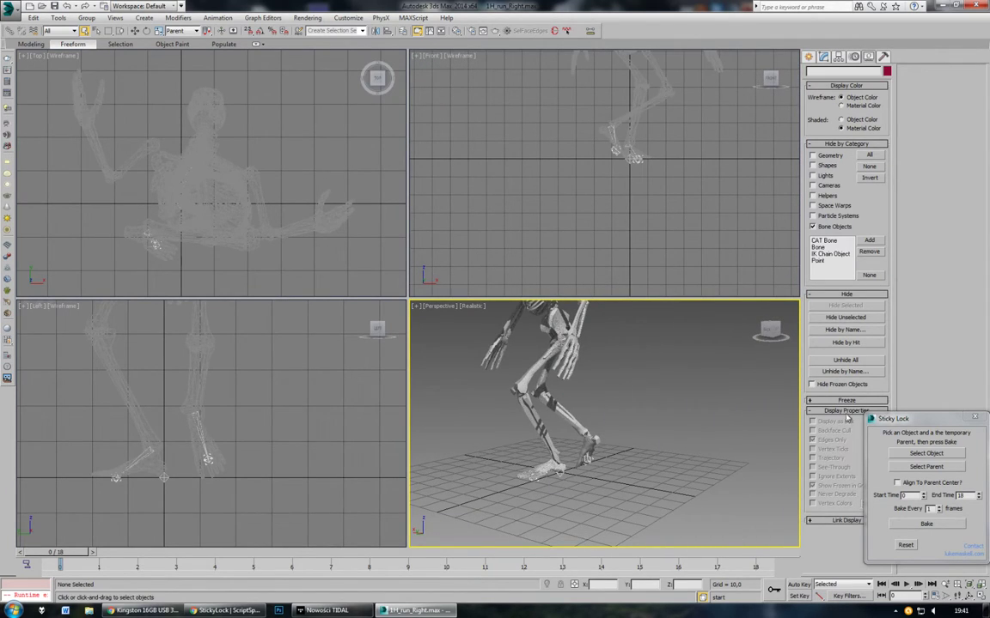
drag(915, 421, 989, 223)
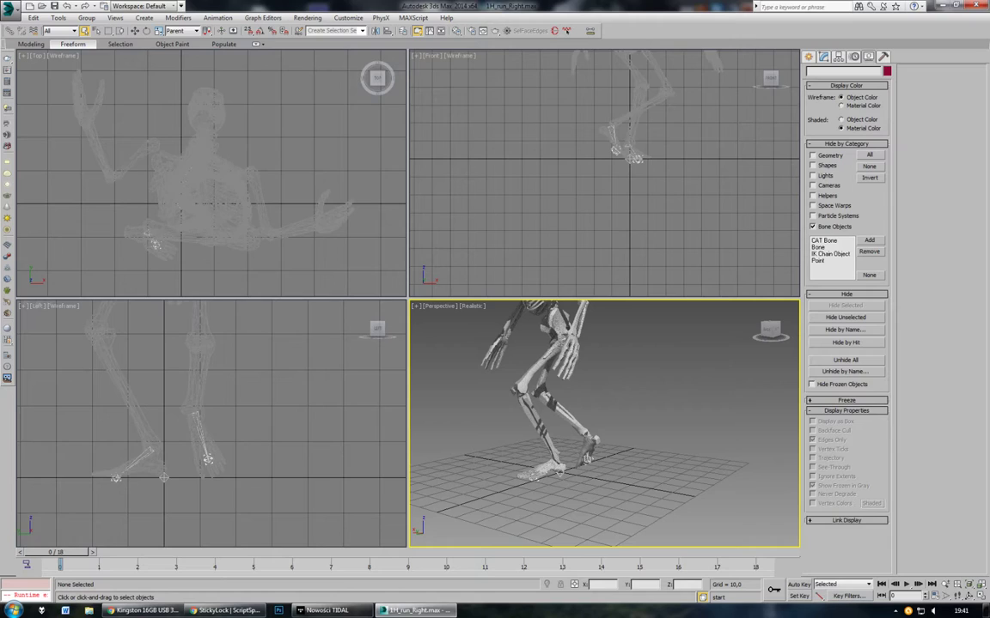
Step: Create two Dummy helpers in the Top view, one on each side of the skeleton
click(807, 56)
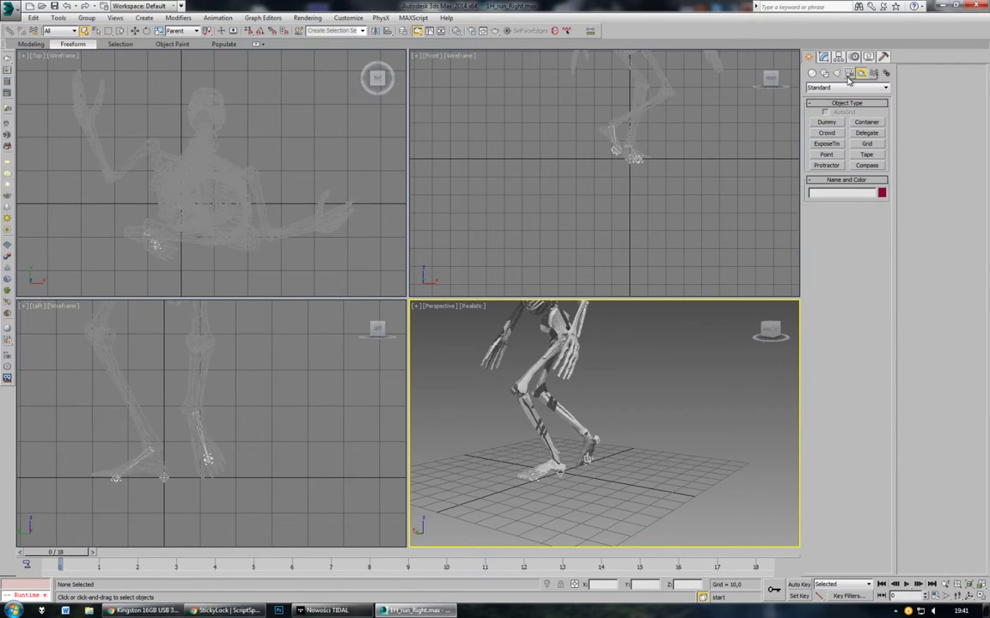
click(827, 123)
scroll(215, 111, down, 6)
drag(247, 217, 265, 235)
drag(184, 219, 256, 145)
right_click(202, 236)
Step: Try to move the two dummies away from the skeleton in the Top view
click(135, 30)
click(266, 203)
drag(260, 203, 266, 197)
click(273, 161)
drag(312, 158, 228, 233)
drag(264, 199, 290, 201)
click(554, 219)
Step: Check the feet in the Perspective view and undo the last moves of the dummies and foot helper
alt+middle_drag(645, 399, 584, 456)
scroll(584, 460, up, 4)
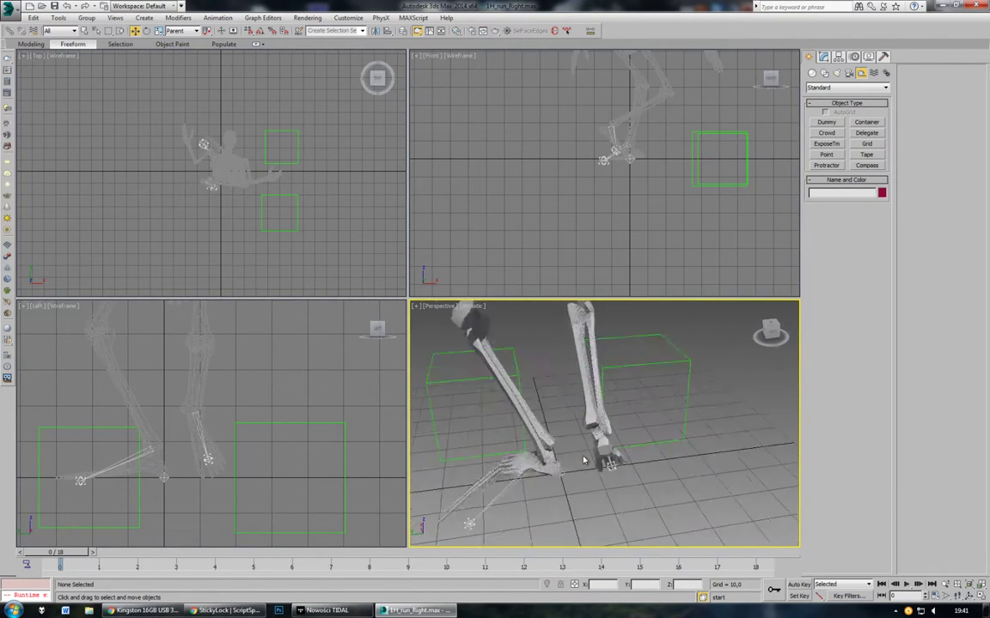
scroll(583, 461, up, 2)
click(537, 495)
middle_drag(538, 495, 649, 429)
key(ctrl+z)
key(ctrl+z)
key(ctrl+z)
key(ctrl+z)
Step: Select only the two dummies and move them clear of the skeleton along X in the Top view
drag(331, 133, 281, 228)
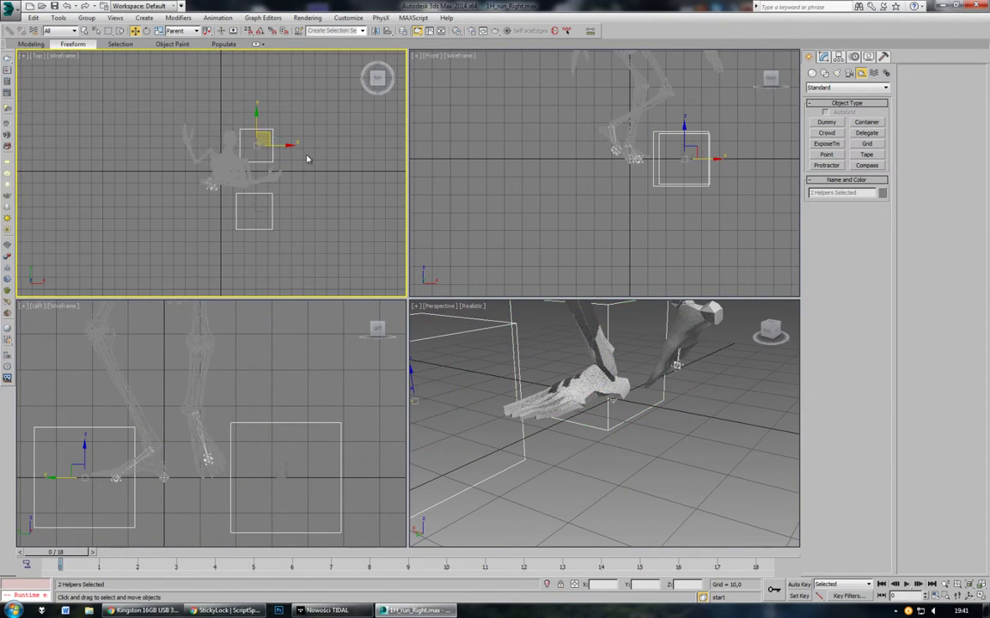
drag(269, 133, 326, 123)
click(382, 186)
alt+middle_drag(670, 408, 603, 465)
scroll(618, 419, down, 4)
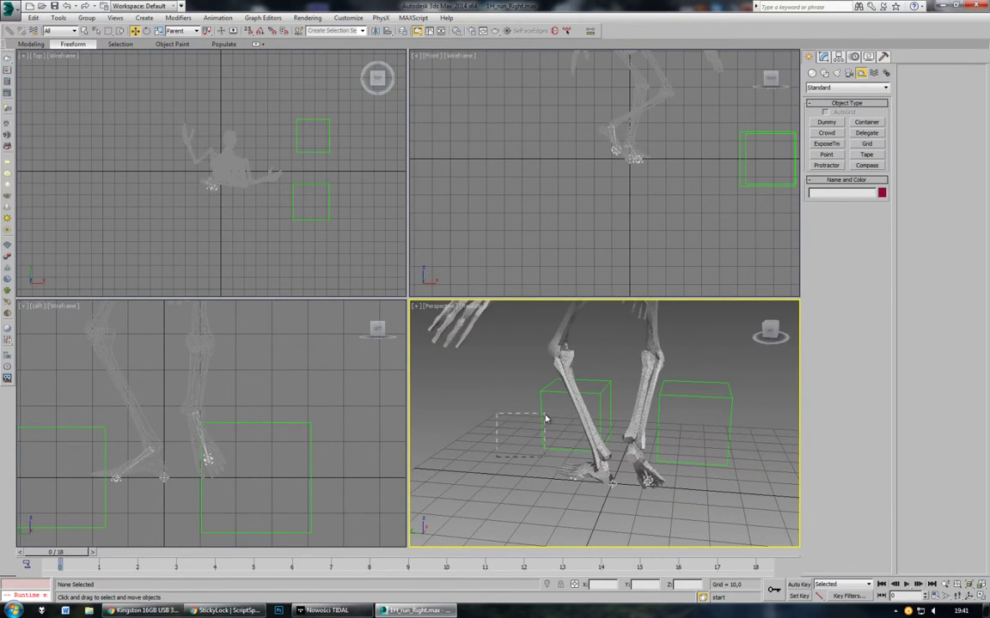
Step: Rename the two dummies L and R to match their sides, and clear the selection
drag(547, 418, 550, 417)
double_click(847, 194)
key(BackSpace)
click(730, 455)
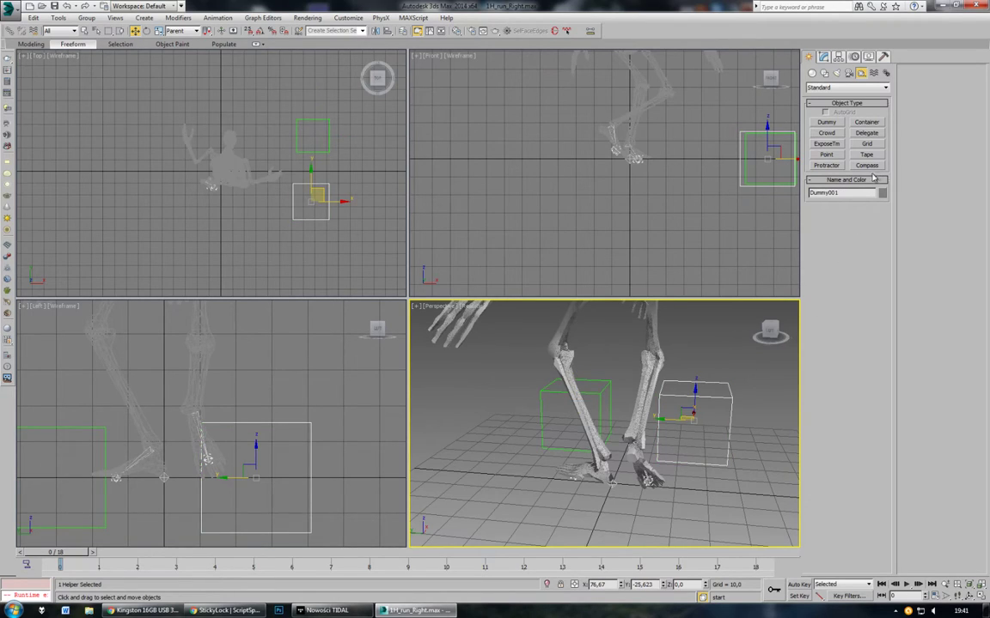
double_click(854, 193)
key(BackSpace)
click(396, 257)
Step: Link each dummy to the helper at its foot in the Perspective view
mouse_move(598, 418)
alt+middle_down()
mouse_move(652, 453)
mouse_move(629, 416)
mouse_move(601, 421)
alt+middle_up()
scroll(652, 453, up, 3)
click(11, 32)
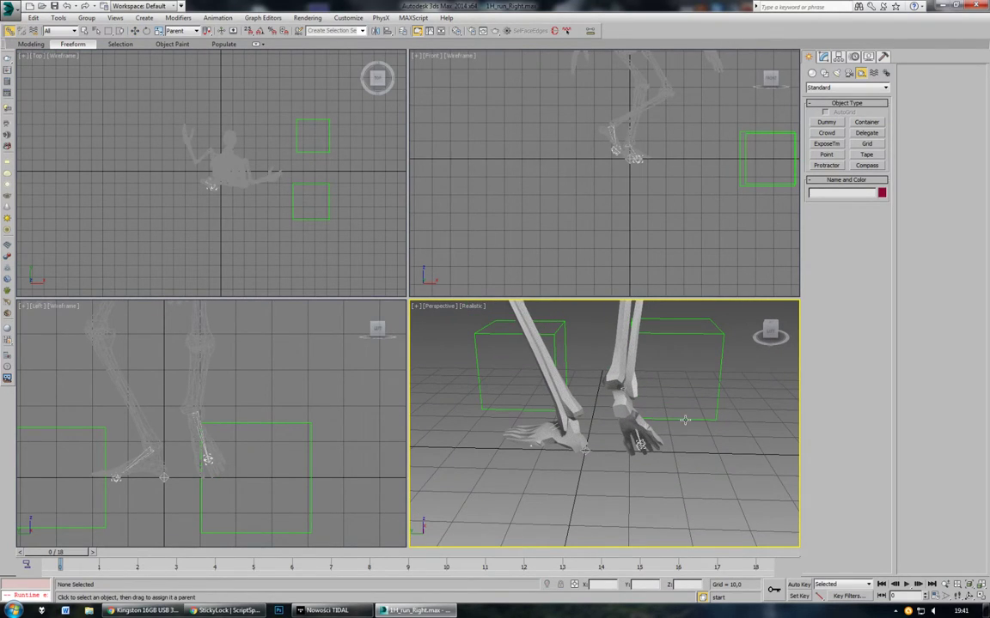
drag(475, 378, 583, 449)
Step: Use the Parent reference coordinate system for moving and set dummy L's X, Y and Z position to 0
click(134, 31)
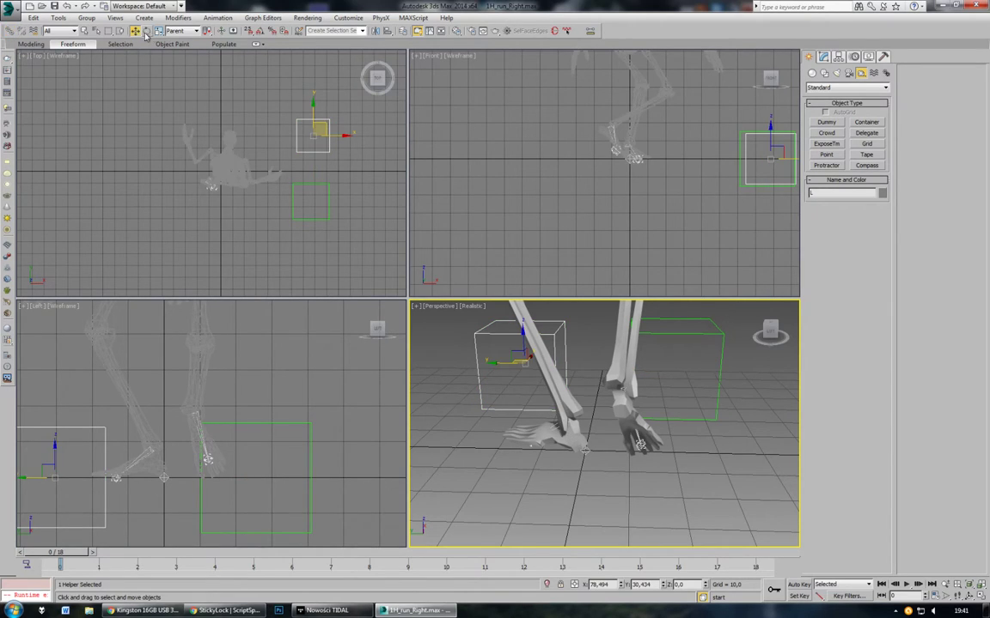
click(181, 33)
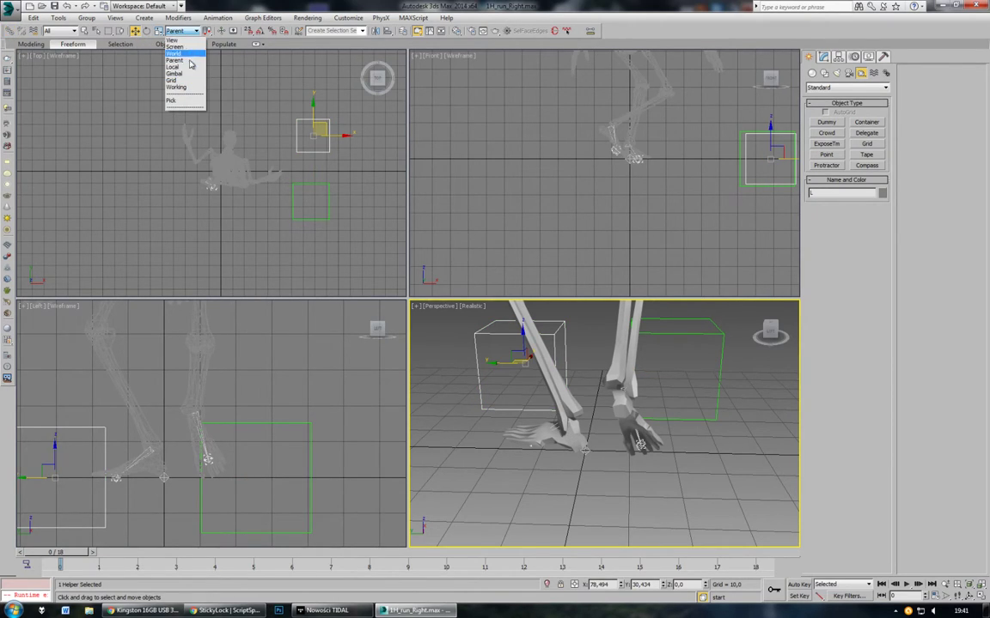
click(190, 62)
right_click(622, 586)
right_click(663, 587)
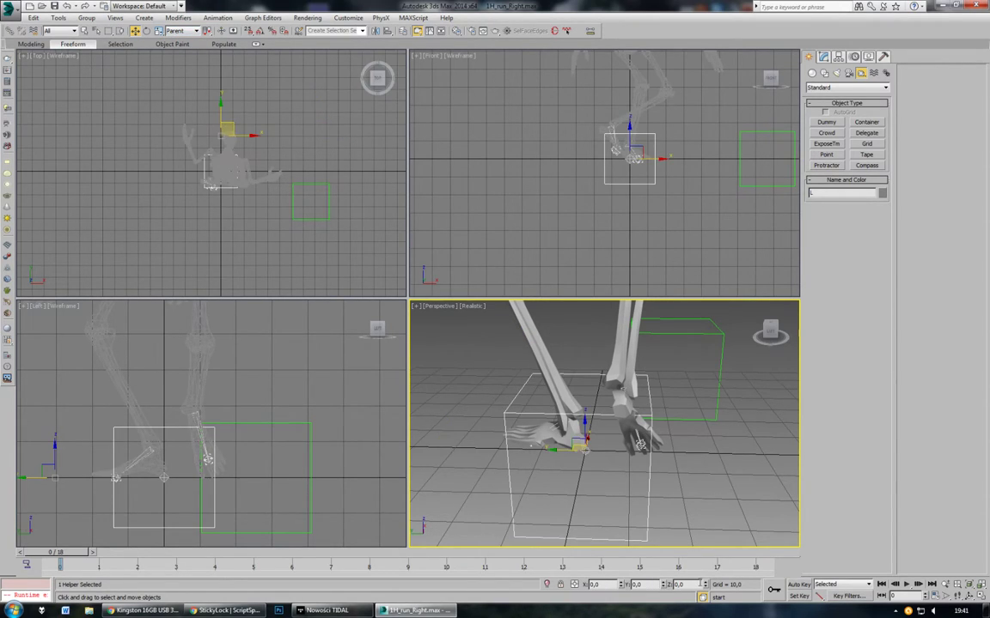
Step: Set dummy R's X, Y and Z position to 0 in its parent's coordinates
click(703, 420)
right_click(621, 585)
right_click(665, 587)
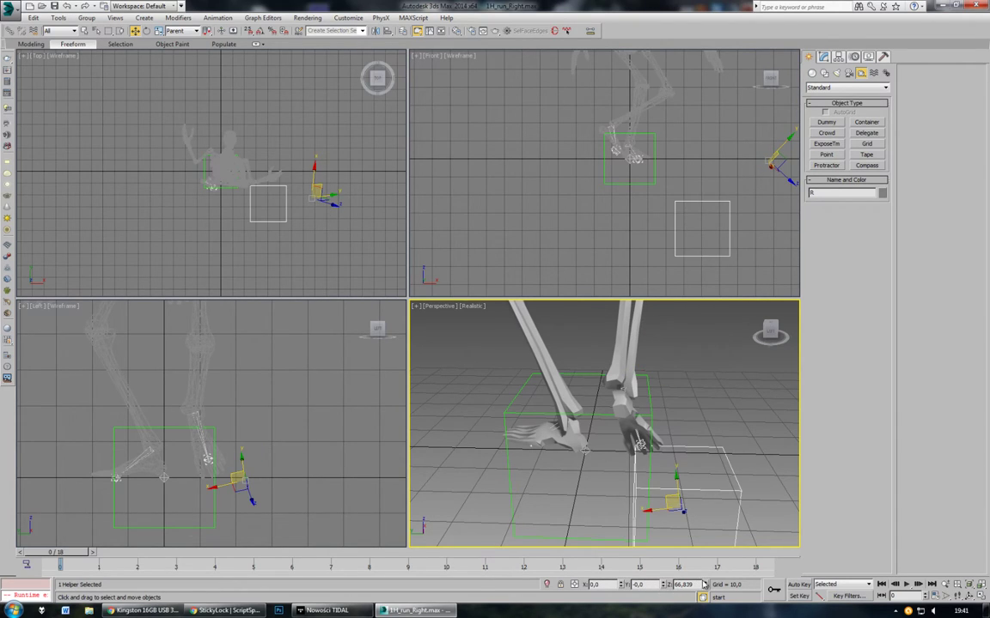
right_click(704, 585)
Step: Compare where the L and R dummies sit relative to the feet in the Perspective view
alt+middle_drag(675, 514, 680, 495)
scroll(665, 506, down, 4)
ctrl+click(618, 486)
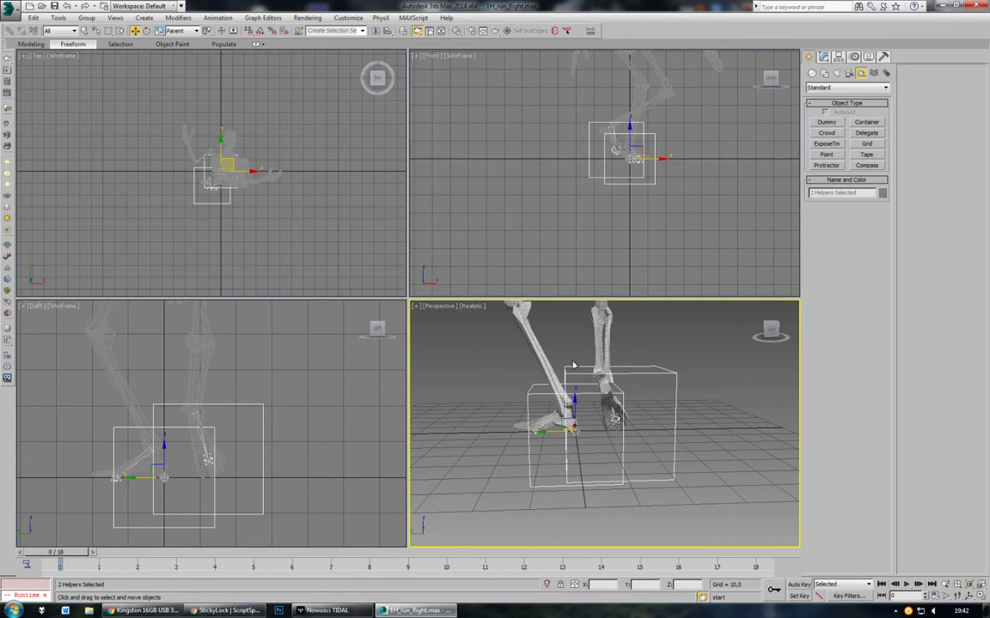
click(642, 513)
click(636, 481)
click(529, 485)
click(674, 478)
click(529, 482)
click(660, 481)
click(530, 476)
click(674, 473)
Step: Relink dummy L to the left toe helper and set its X, Y and Z position to 0
alt+middle_drag(667, 465, 583, 440)
scroll(647, 460, up, 4)
click(508, 484)
scroll(582, 440, up, 2)
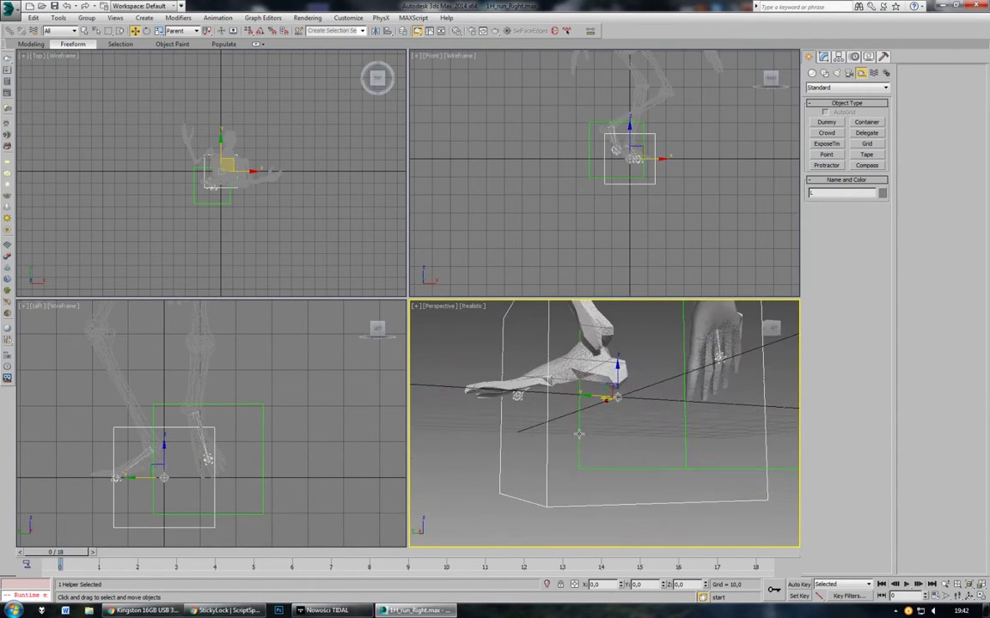
click(10, 30)
click(134, 31)
right_click(621, 585)
right_click(663, 585)
right_click(706, 585)
Step: Select both the L and R dummies and unlink them from the toe helpers
key(r)
key(q)
click(555, 464)
scroll(564, 479, down, 3)
alt+middle_drag(630, 491, 677, 515)
drag(677, 515, 558, 450)
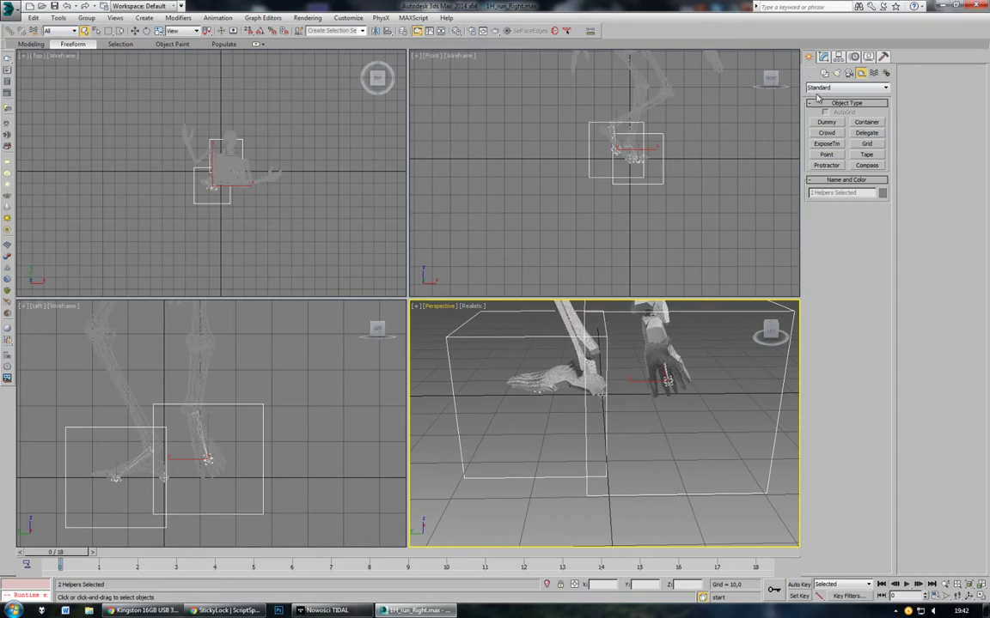
Step: Run the StickyLock script and place its dialog clear of the viewports
click(729, 232)
alt+middle_drag(727, 351, 703, 305)
drag(896, 333, 881, 398)
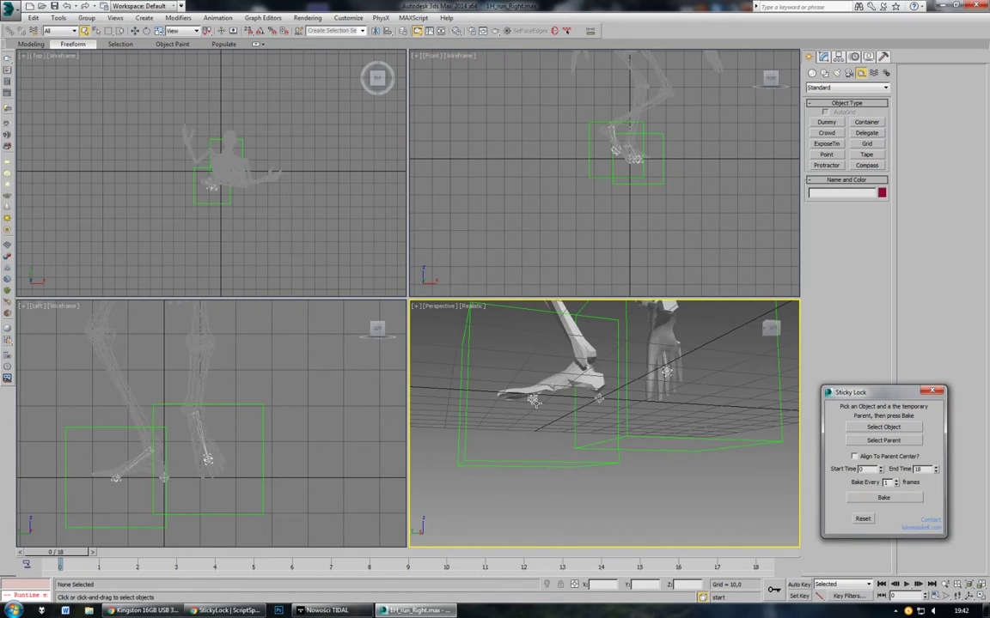
Step: Examine the left and right toe helpers, NPC L Toe0 and NPC R Toe0, by selecting each one
click(534, 399)
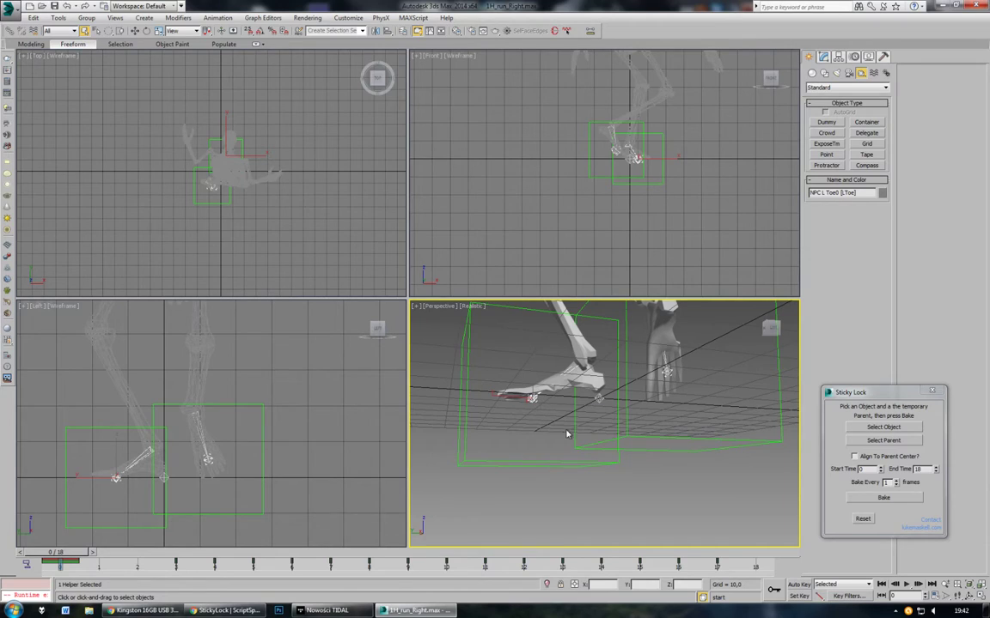
key(w)
click(668, 371)
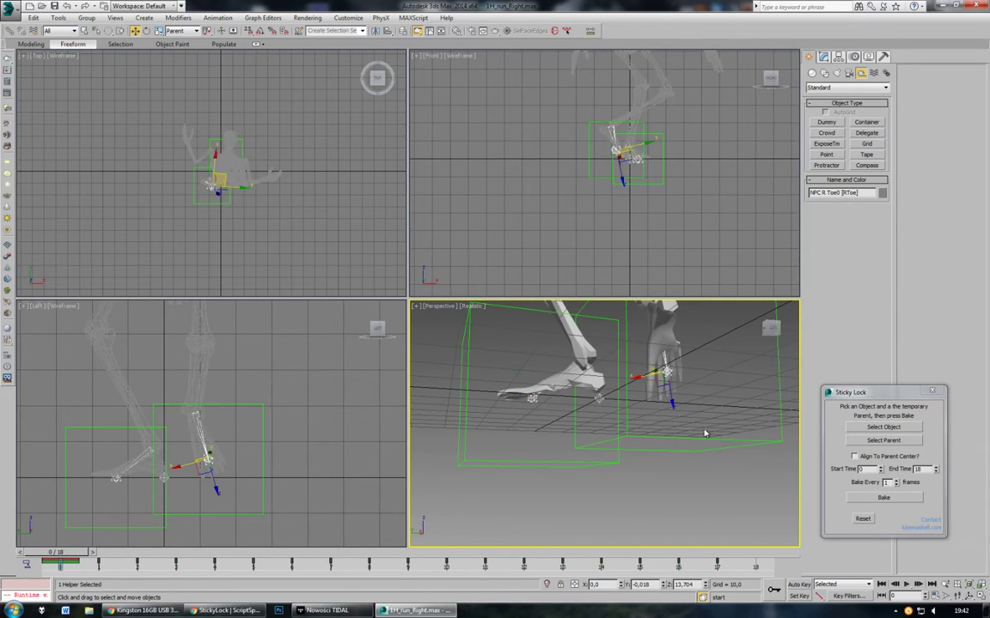
alt+middle_drag(705, 433, 702, 438)
click(701, 425)
Step: Bake dummy L to the parent NPC L Toe0 [LToe] with StickyLock on every frame from 0 to 18, and scrub the result
click(552, 453)
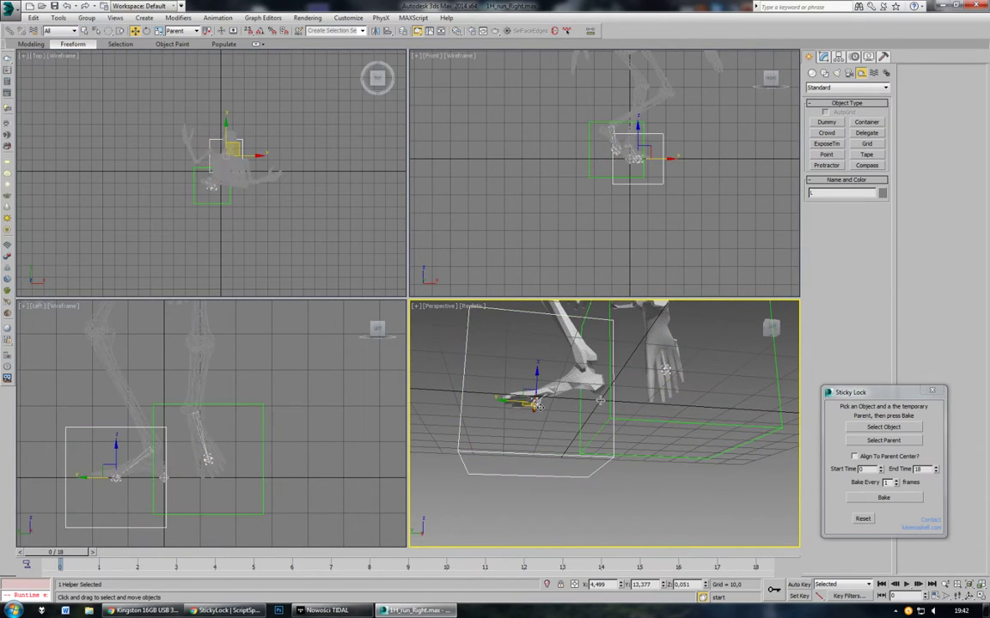
click(894, 427)
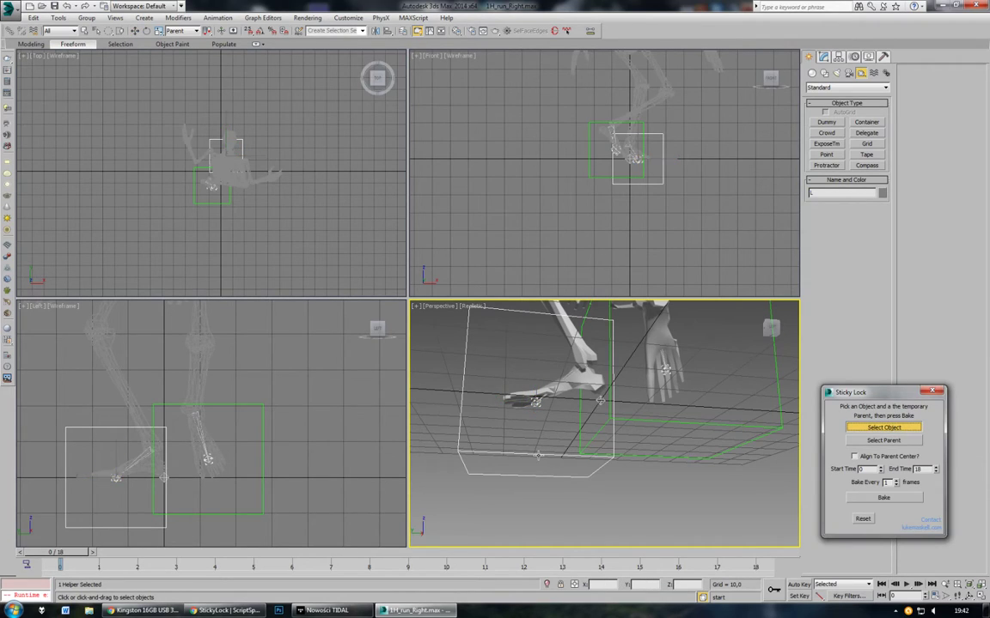
click(533, 401)
click(537, 406)
click(861, 502)
drag(72, 556, 1, 568)
Step: Bake dummy R to the parent NPC R Toe0 [RToe] with StickyLock on every frame from 0 to 18, and scrub the result
ctrl+click(644, 455)
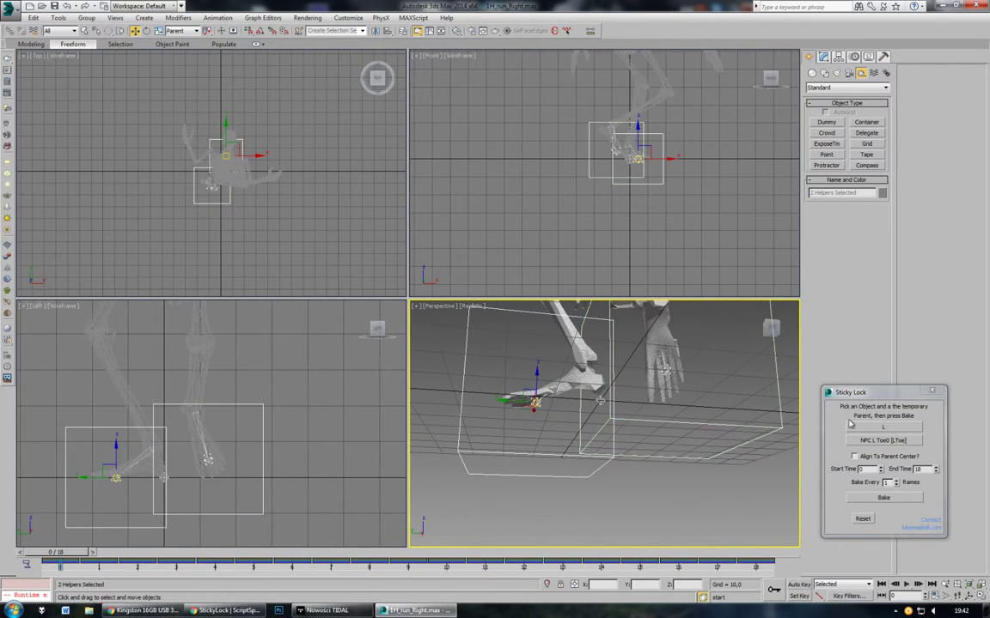
click(118, 33)
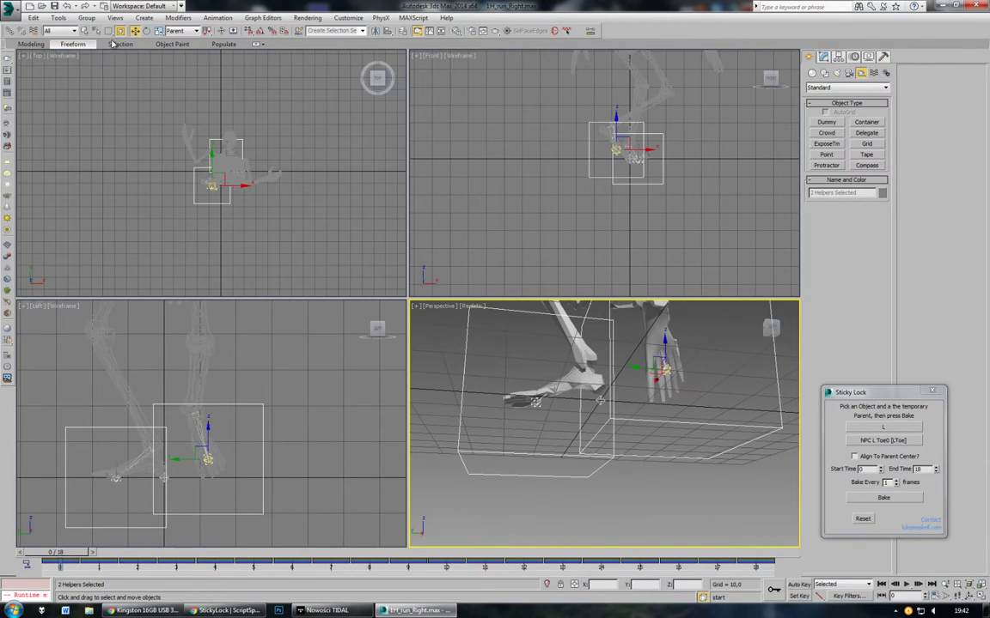
click(875, 429)
click(871, 440)
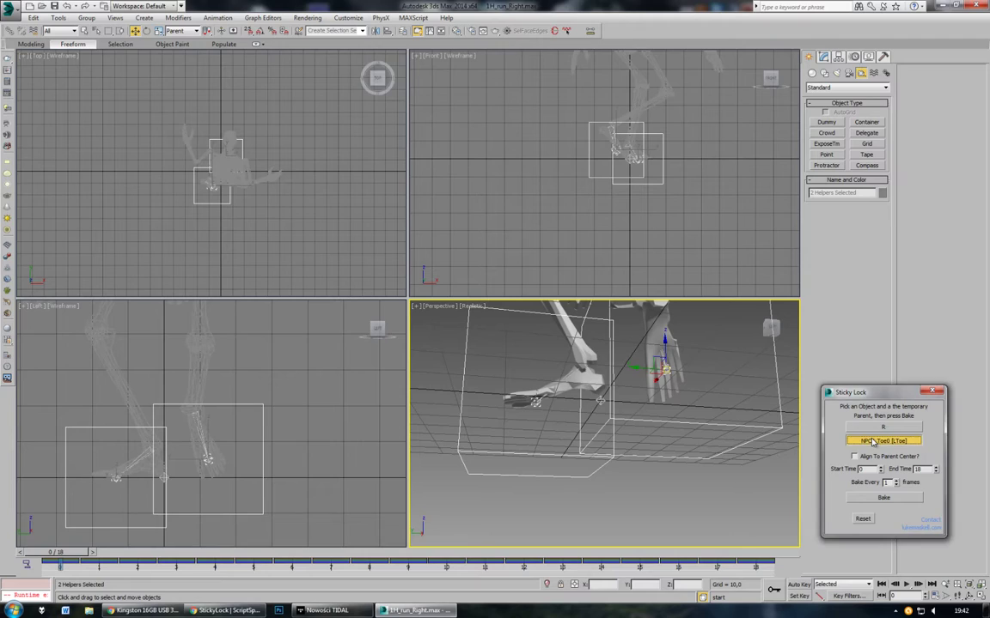
click(668, 368)
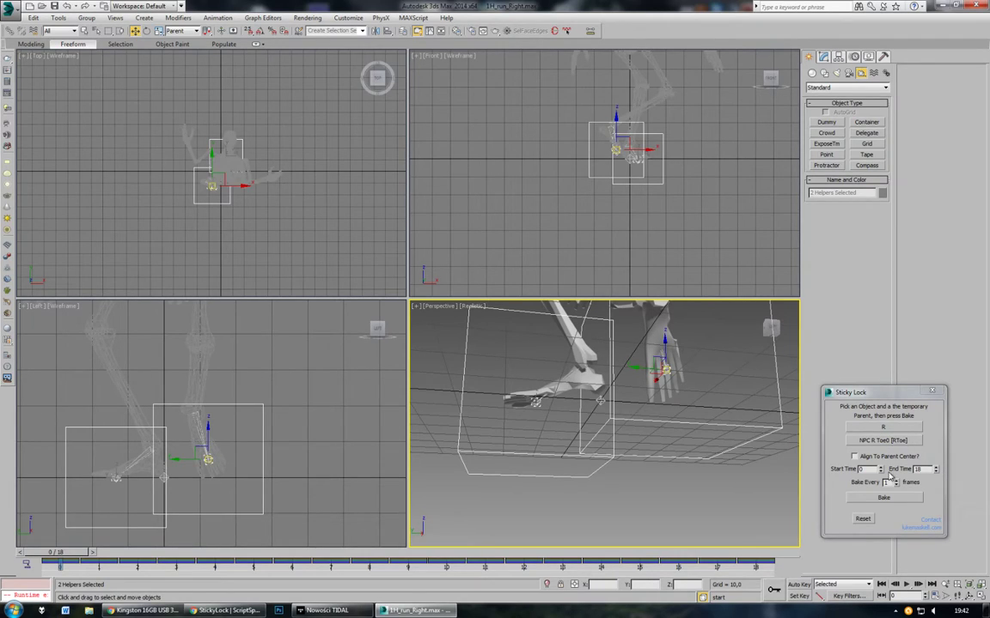
click(880, 498)
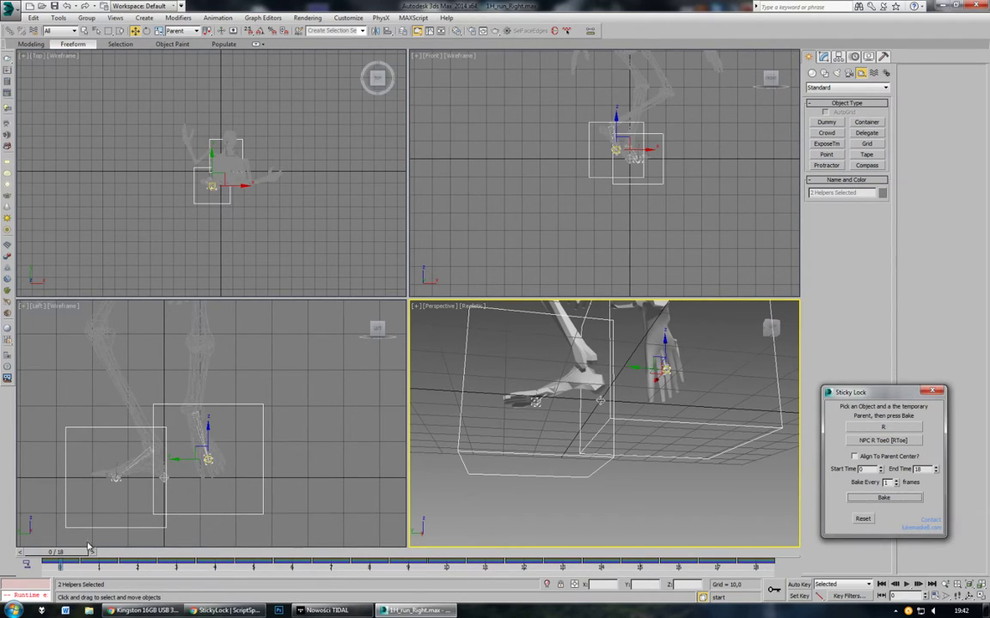
drag(804, 560, 6, 548)
Step: Show the animation curves of both dummies in the Curve Editor and enlarge its window
drag(680, 495, 602, 447)
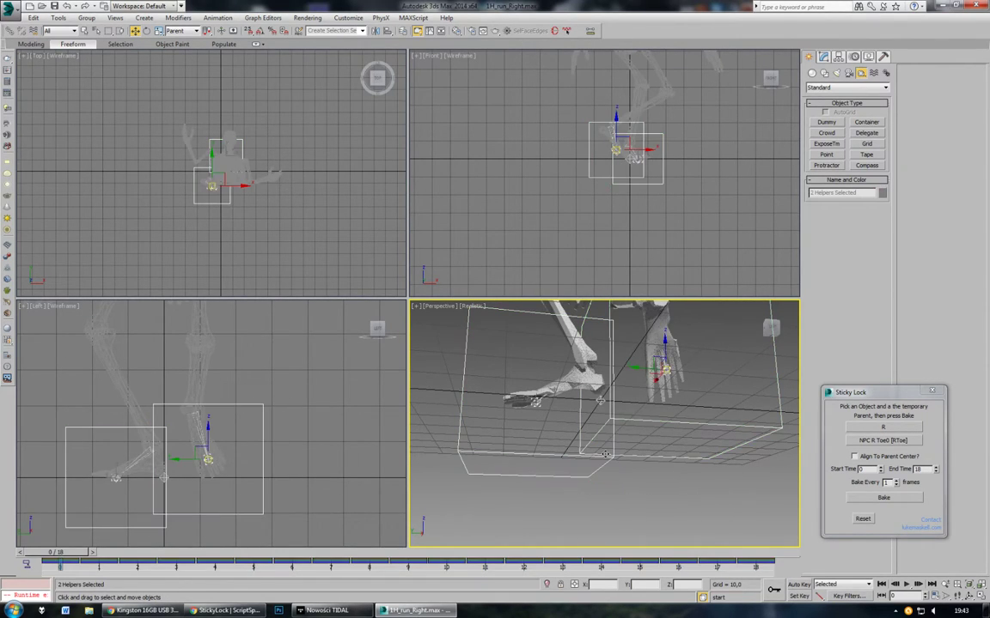
click(418, 31)
drag(417, 69, 496, 49)
scroll(185, 146, down, 3)
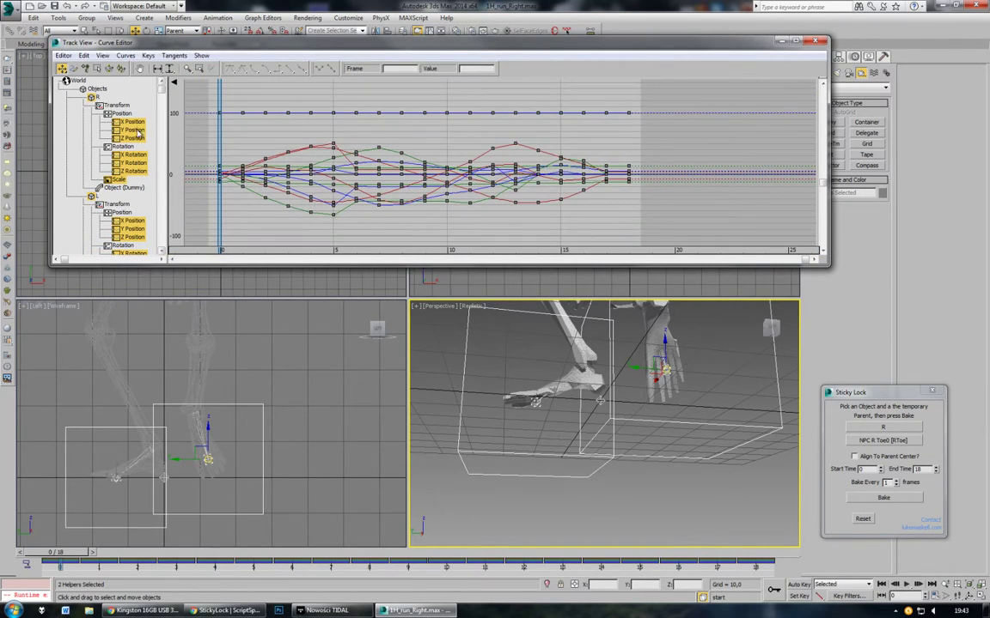
scroll(139, 133, down, 1)
scroll(144, 200, down, 1)
drag(163, 265, 164, 439)
Step: Select the Z Position and the X, Y and Z Rotation tracks of both dummies R and L
click(129, 113)
ctrl+click(130, 129)
ctrl+click(137, 139)
ctrl+click(137, 147)
ctrl+click(135, 205)
ctrl+click(135, 213)
ctrl+click(134, 206)
ctrl+click(137, 230)
ctrl+click(138, 237)
ctrl+click(139, 246)
Step: Delete all keys on the selected Z Position and rotation tracks, close the Curve Editor and scrub the animation
drag(198, 101, 679, 429)
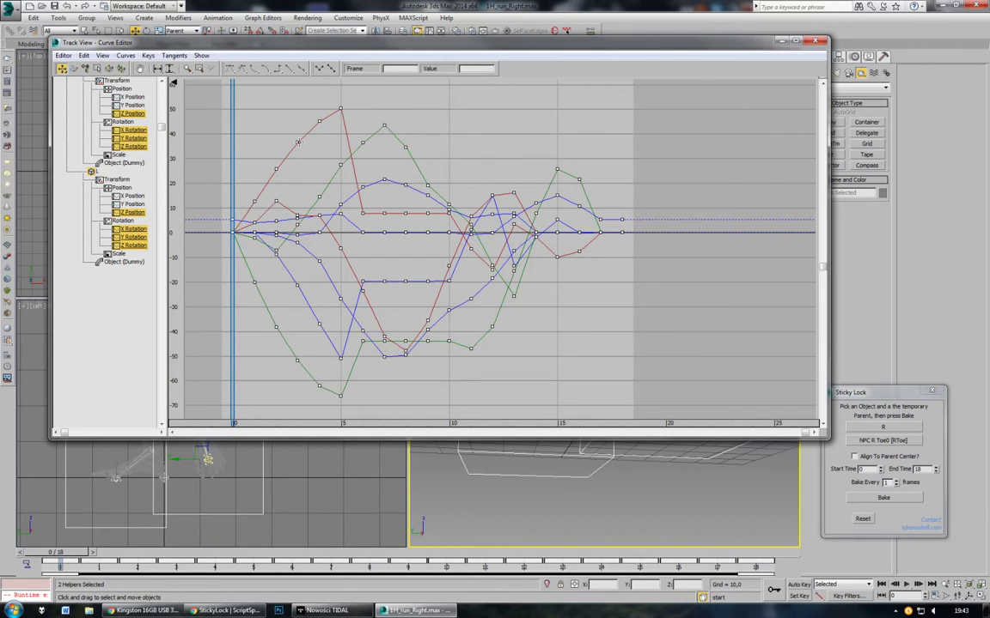
key(Delete)
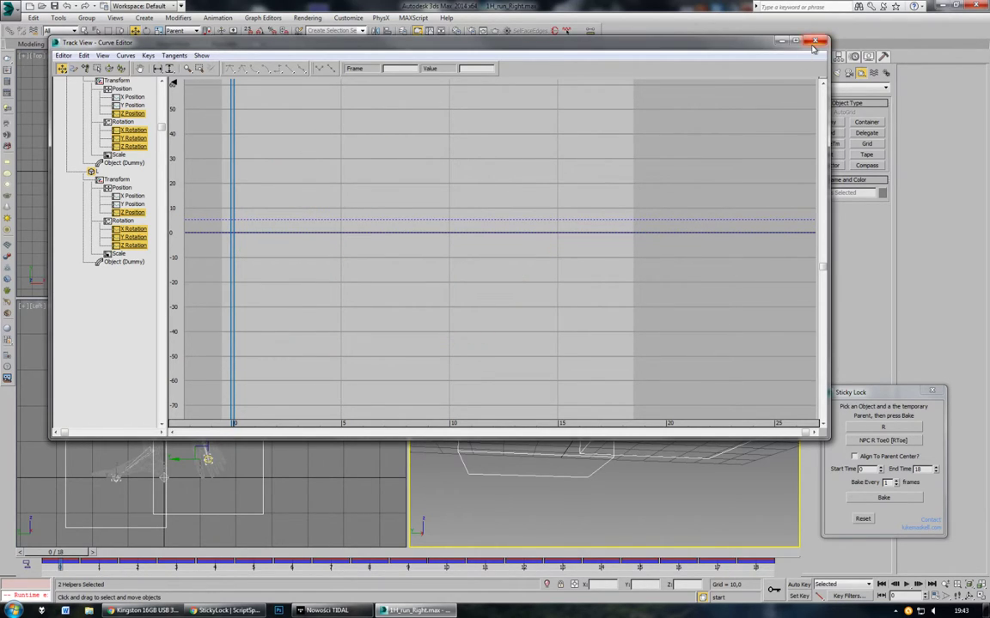
click(814, 41)
click(691, 357)
drag(59, 560, 3, 499)
Step: Select both dummies and set their Z position to 0
key(w)
alt+middle_drag(595, 383, 597, 414)
drag(674, 499, 568, 451)
right_click(128, 25)
click(137, 12)
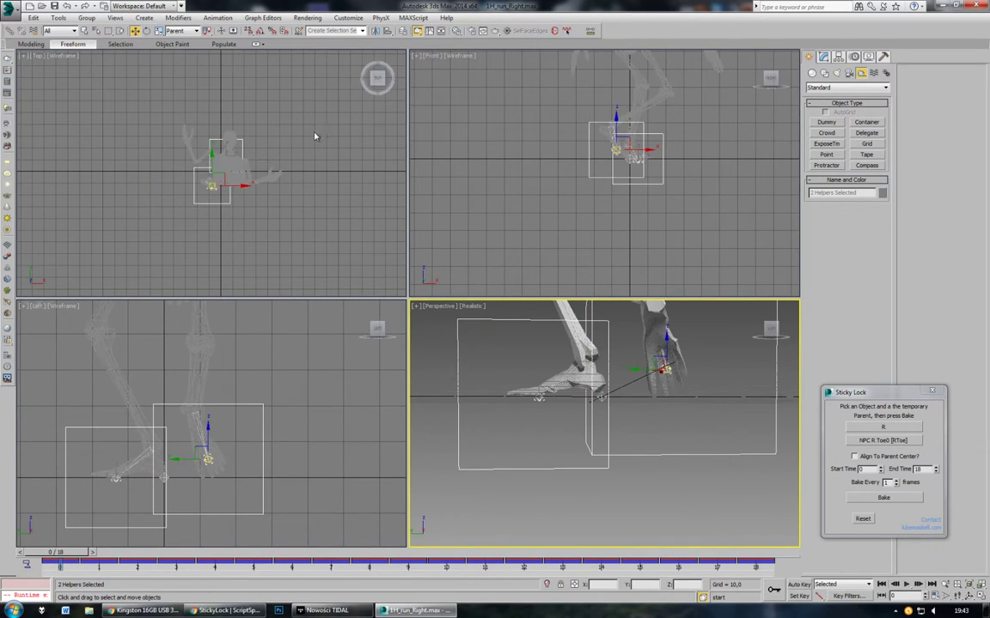
right_click(698, 585)
Step: Move dummies R and L clear of the skeleton along negative Y in the Top view, one beyond the other
middle_drag(225, 224, 226, 197)
scroll(226, 196, down, 3)
drag(225, 155, 231, 261)
click(279, 239)
click(231, 204)
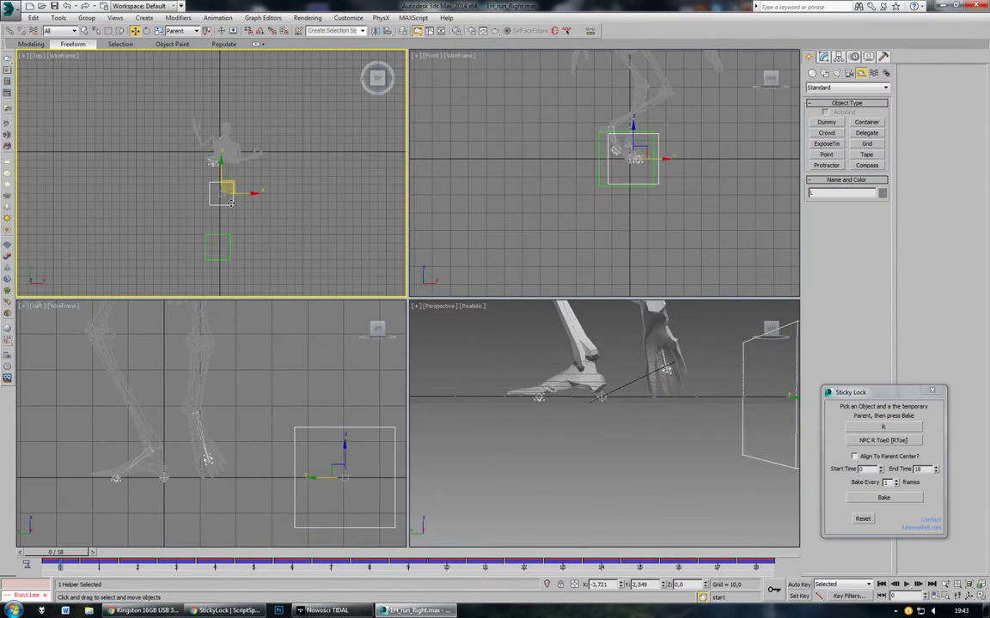
drag(231, 204, 229, 203)
click(310, 258)
alt+middle_drag(622, 339, 612, 428)
scroll(602, 367, down, 5)
Step: Create a smaller Dummy helper midway between dummies L and R in the Top view
click(818, 123)
scroll(215, 262, up, 2)
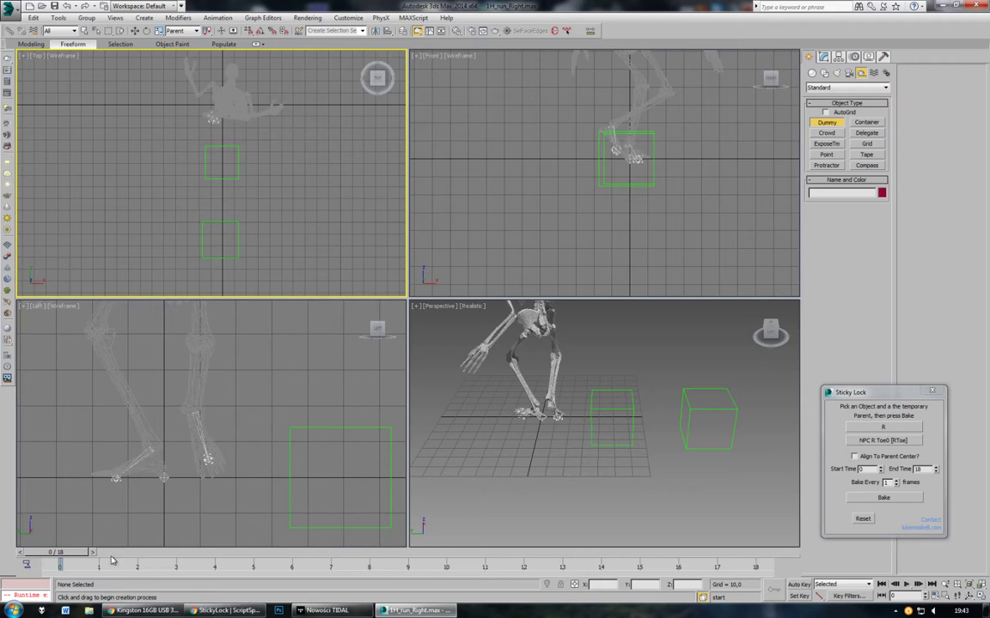
mouse_move(86, 553)
mouse_down()
mouse_move(664, 555)
mouse_move(88, 552)
mouse_up()
drag(222, 199, 226, 210)
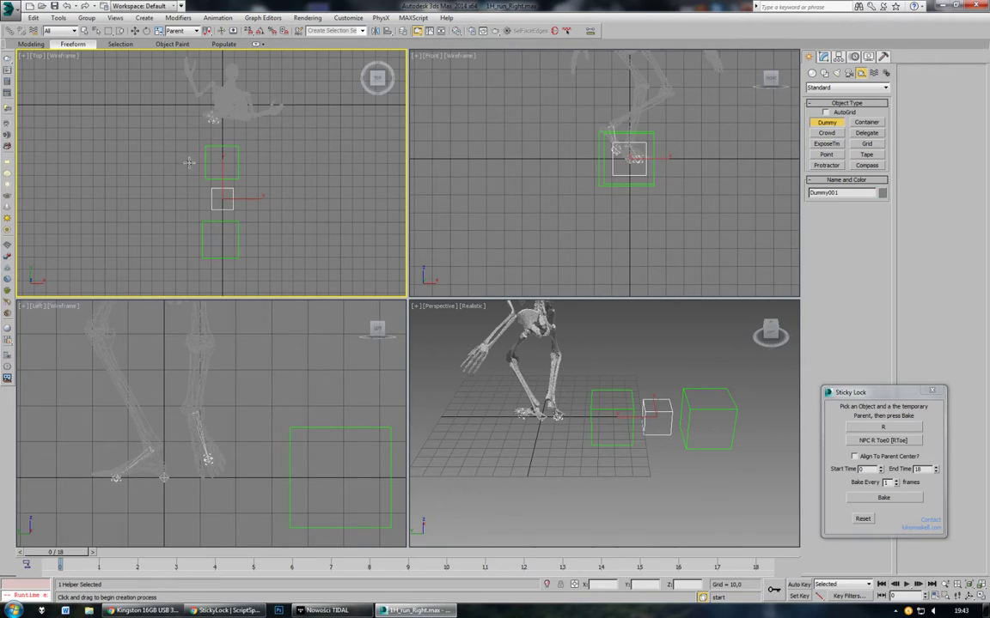
Step: Link dummies L and R to the small dummy between them
click(10, 32)
mouse_move(241, 160)
mouse_down()
mouse_move(256, 191)
mouse_move(236, 168)
mouse_up()
ctrl+drag(286, 259, 239, 209)
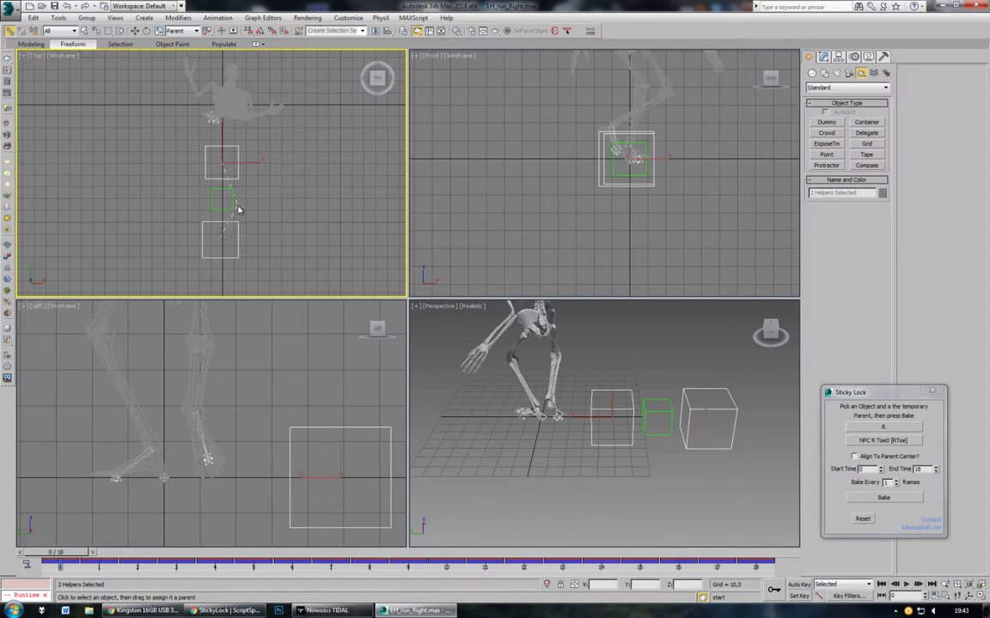
click(232, 205)
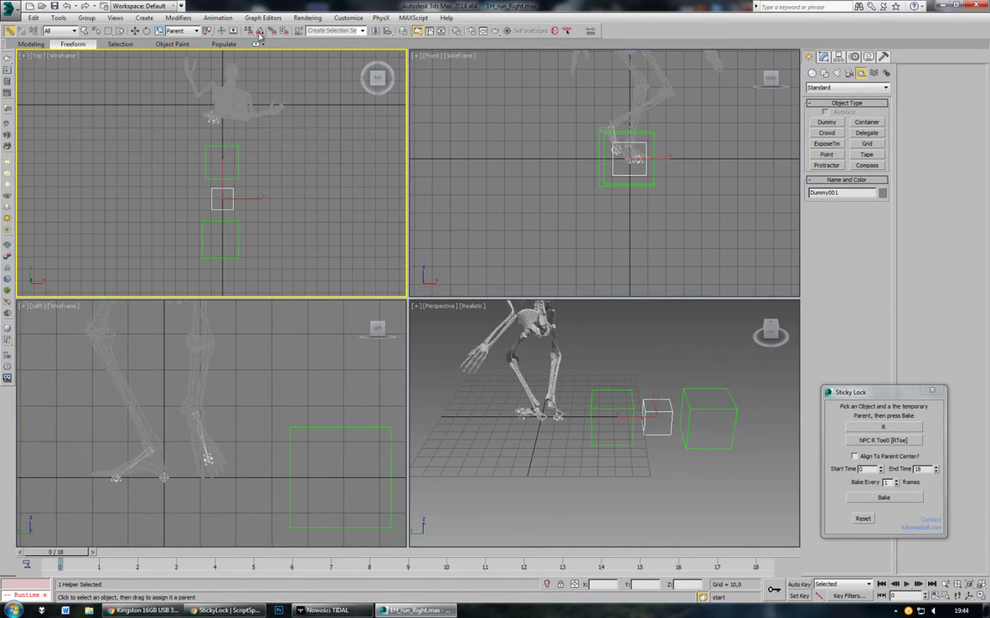
Step: Rotate the small parent dummy 180 degrees about Z in the Top view using angle snap
click(147, 30)
click(271, 163)
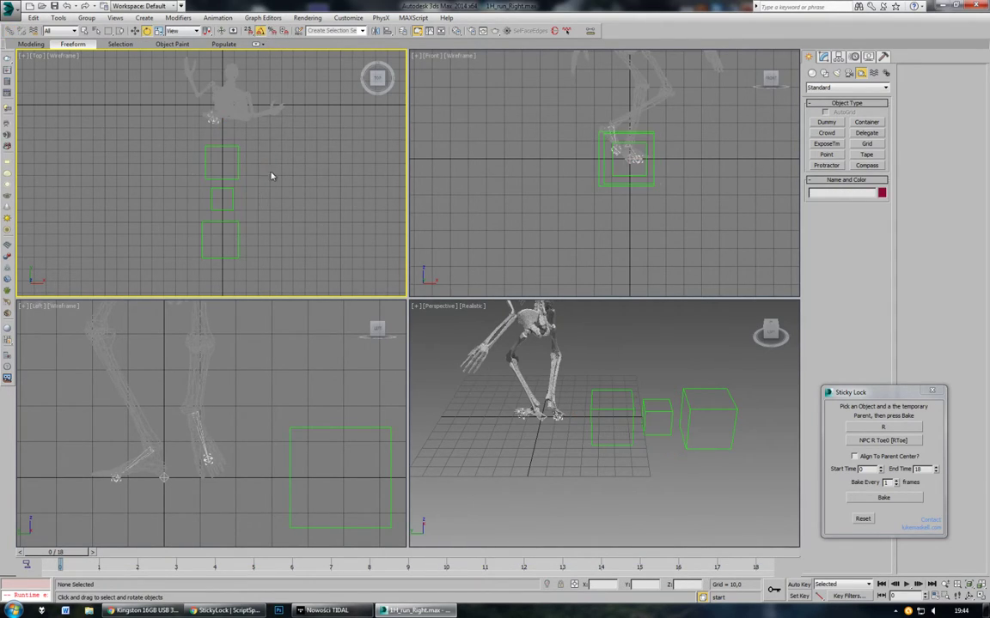
click(221, 200)
key(z)
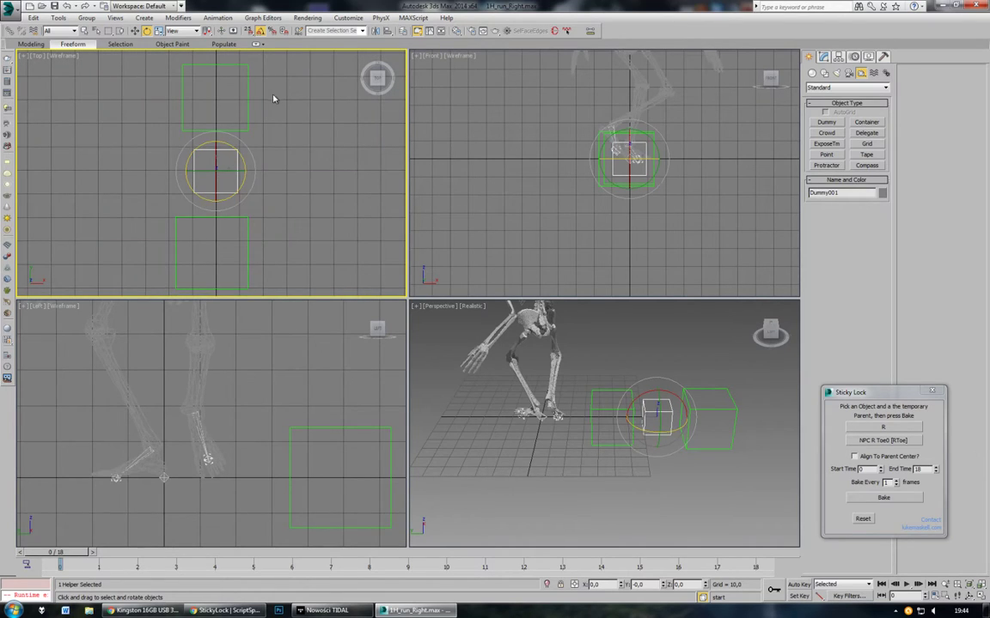
click(248, 117)
click(248, 247)
click(237, 192)
drag(242, 157, 187, 210)
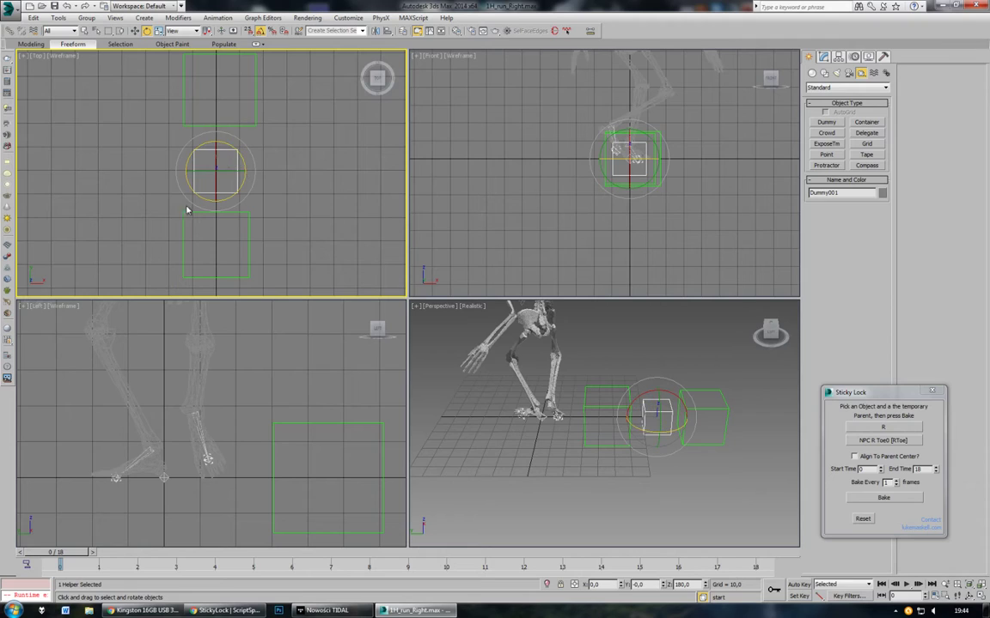
Step: Scrub the animation and examine the rotated dummies and the feet in the Perspective and Left views
drag(60, 552, 43, 537)
click(513, 496)
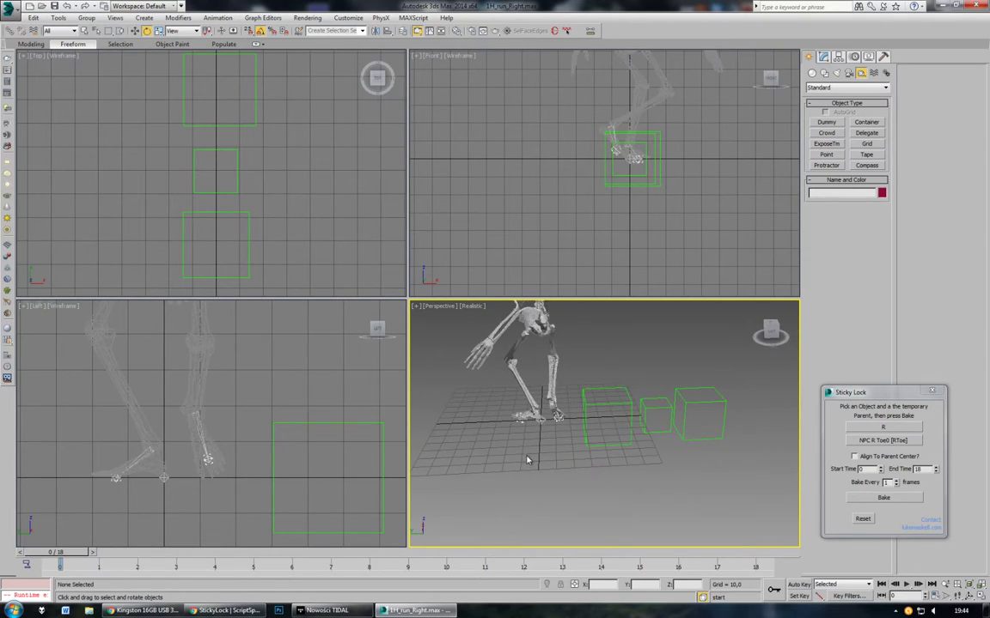
scroll(527, 460, up, 6)
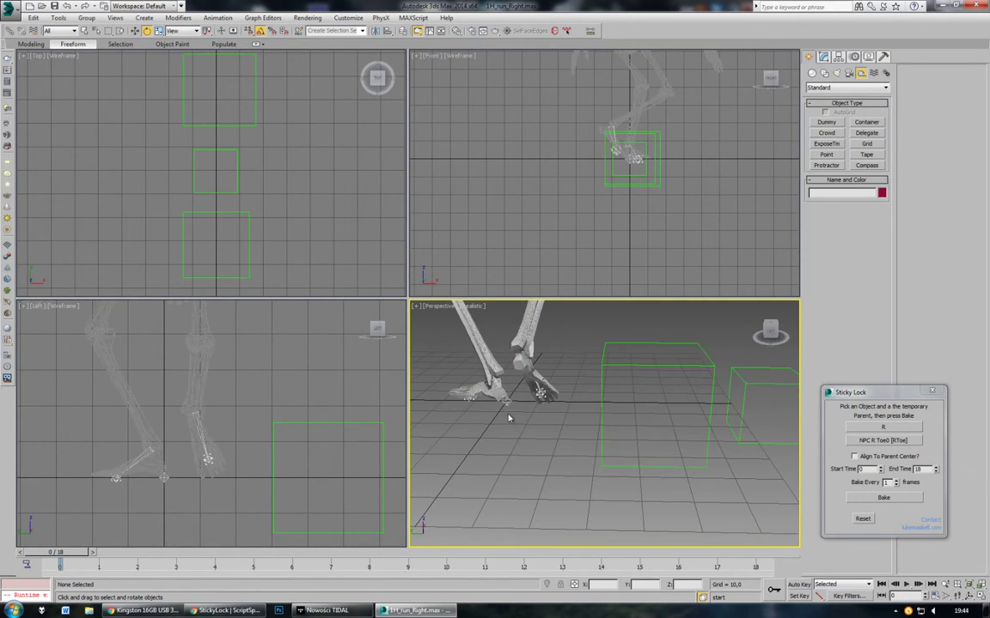
scroll(505, 416, up, 2)
scroll(213, 421, up, 3)
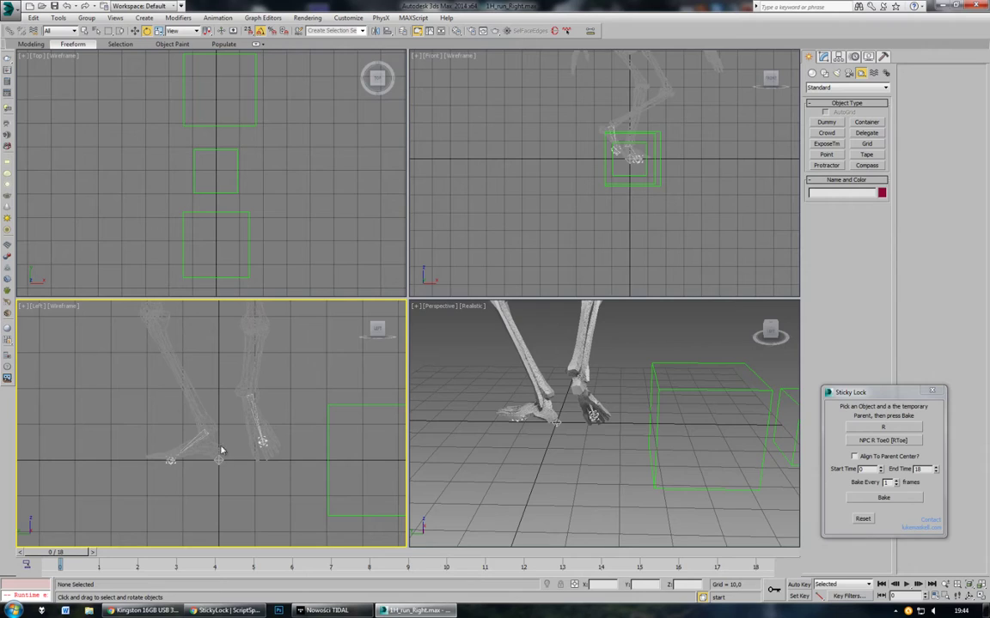
Step: Move all three dummies down below the ground line and across beneath the skeleton's feet
scroll(187, 456, down, 3)
mouse_move(62, 556)
mouse_down()
mouse_move(111, 554)
mouse_move(65, 553)
mouse_up()
scroll(690, 192, up, 3)
middle_drag(622, 170, 584, 192)
mouse_move(556, 243)
mouse_down()
mouse_move(599, 204)
mouse_move(529, 206)
mouse_move(570, 250)
mouse_up()
key(w)
scroll(503, 196, down, 2)
scroll(298, 355, down, 3)
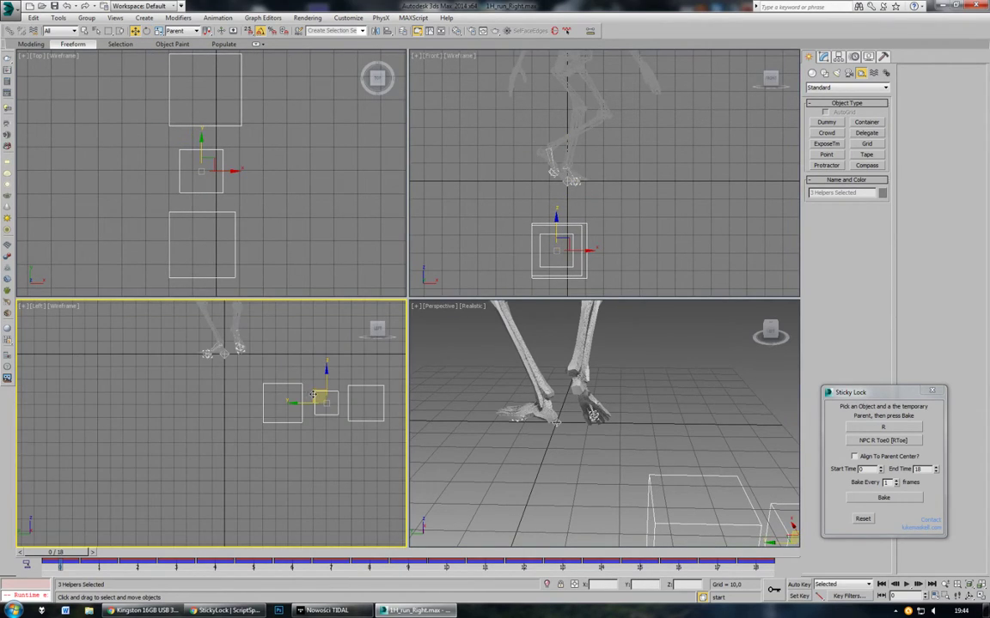
drag(315, 393, 215, 382)
click(277, 350)
Step: Swap the sides of dummies R and L around the small dummy in the Left view so each sits under its own foot
middle_drag(561, 254, 570, 273)
scroll(570, 273, up, 2)
click(163, 394)
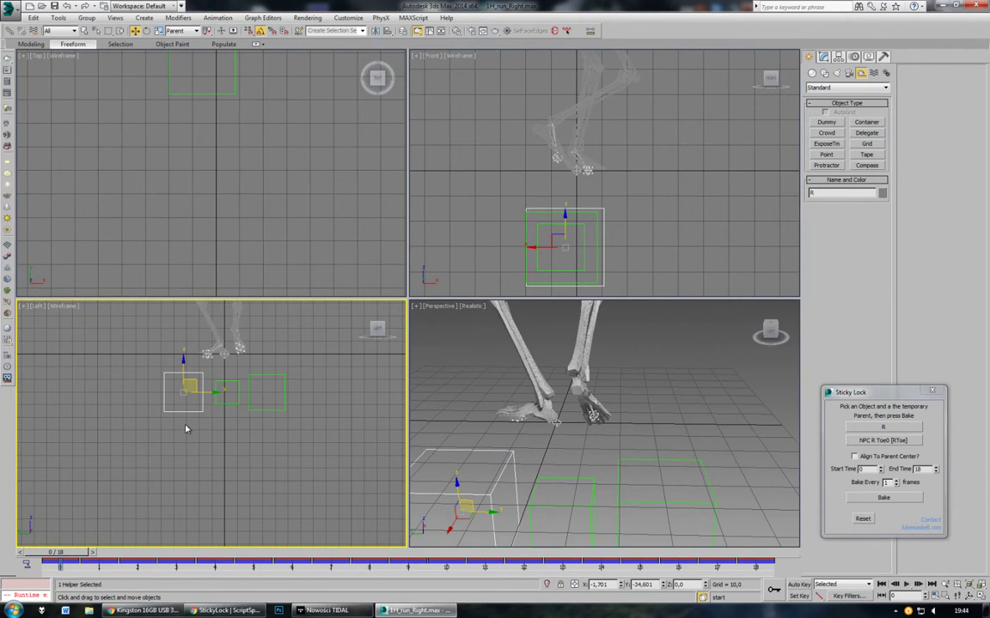
mouse_move(208, 392)
mouse_down()
mouse_move(326, 392)
mouse_move(205, 392)
mouse_up()
click(250, 404)
click(321, 402)
drag(292, 353, 255, 353)
click(200, 411)
Step: Select the NPC L Toe0 helper and scrub from frame 0 to 5 to examine the left foot's ground contact
click(537, 201)
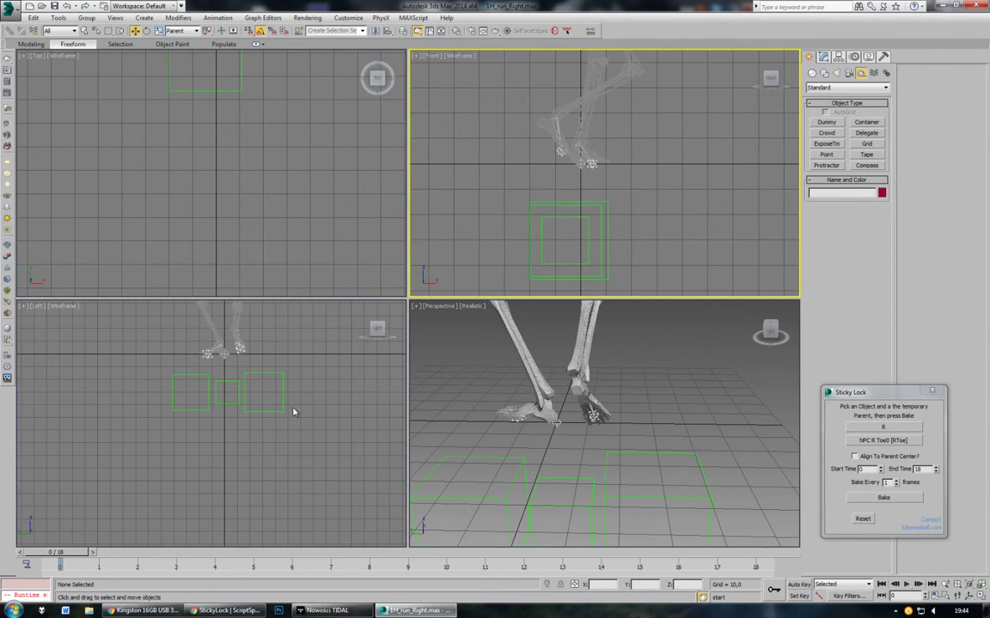
click(592, 164)
drag(81, 548, 212, 557)
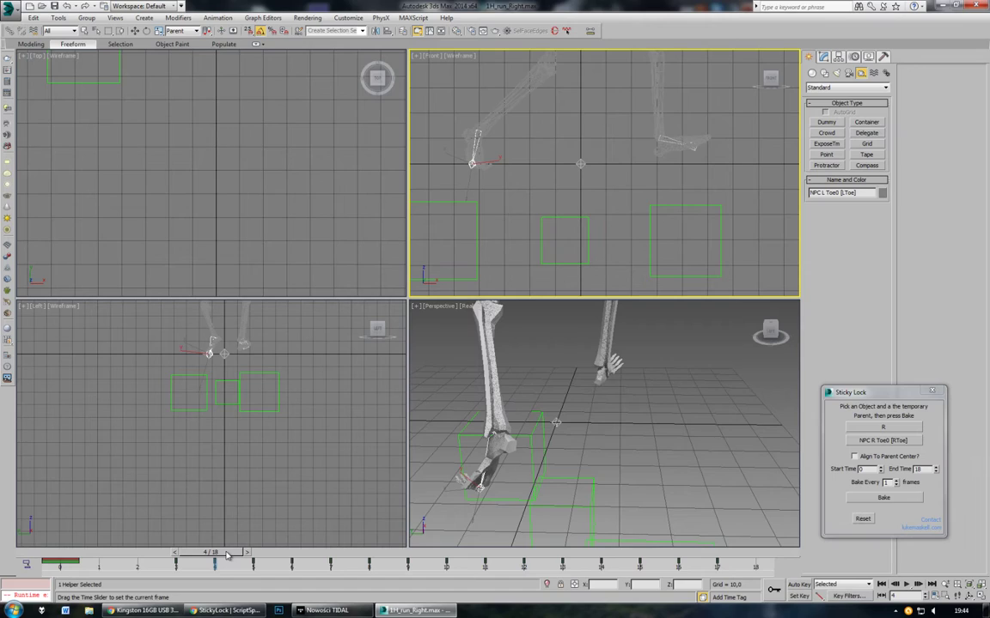
drag(227, 555, 262, 556)
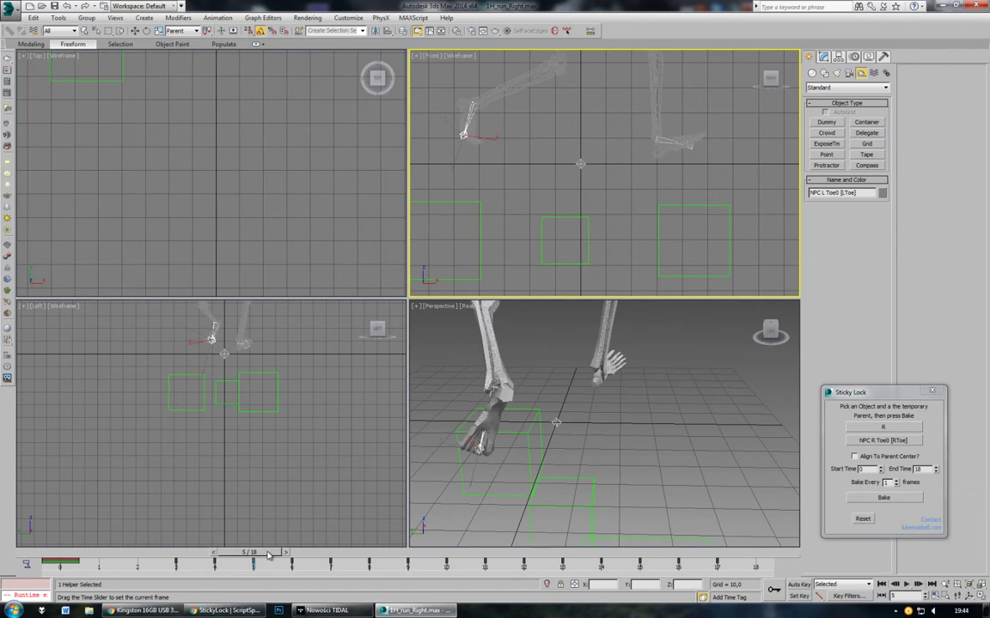
mouse_move(252, 556)
mouse_down()
mouse_move(67, 557)
mouse_move(258, 558)
mouse_up()
key(w)
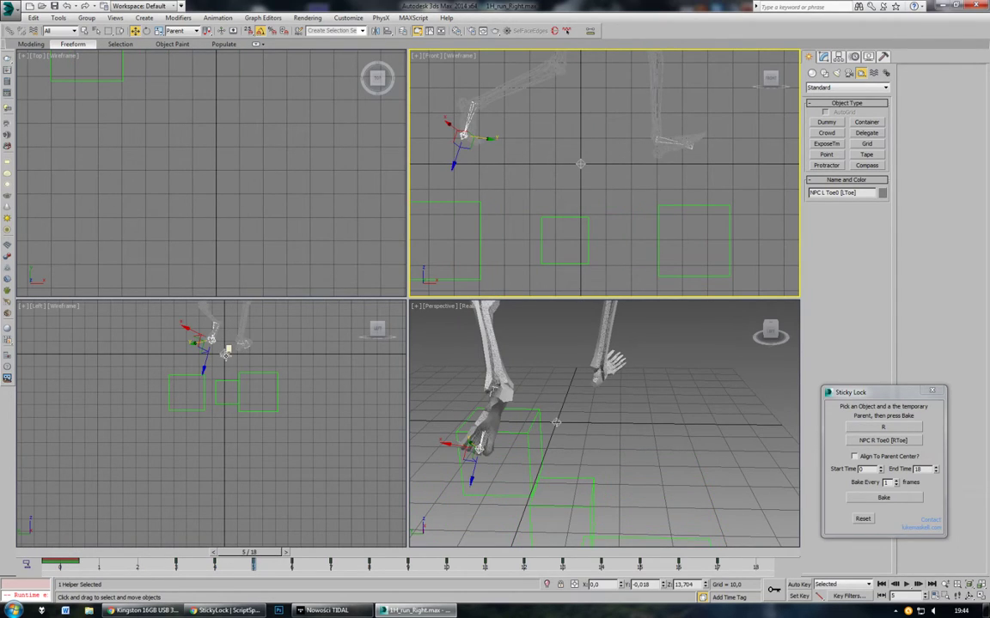
Step: Bake the root helper "_" against temporary parent L over frames 0 to 5 with StickyLock, starting from frame 0
click(225, 355)
scroll(576, 415, down, 4)
alt+middle_drag(574, 442, 591, 464)
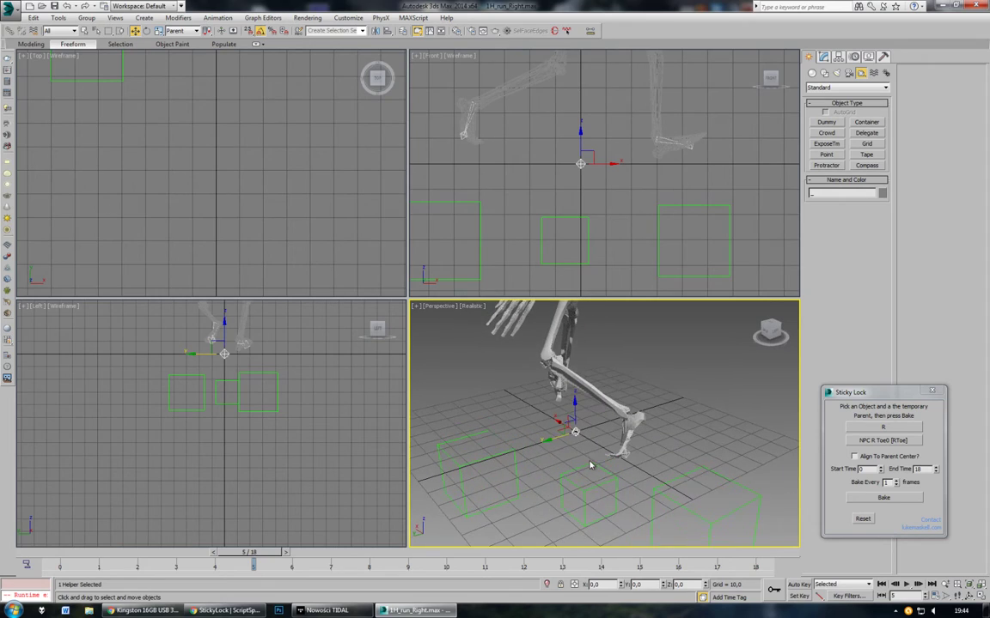
click(899, 428)
click(576, 434)
click(860, 442)
click(502, 453)
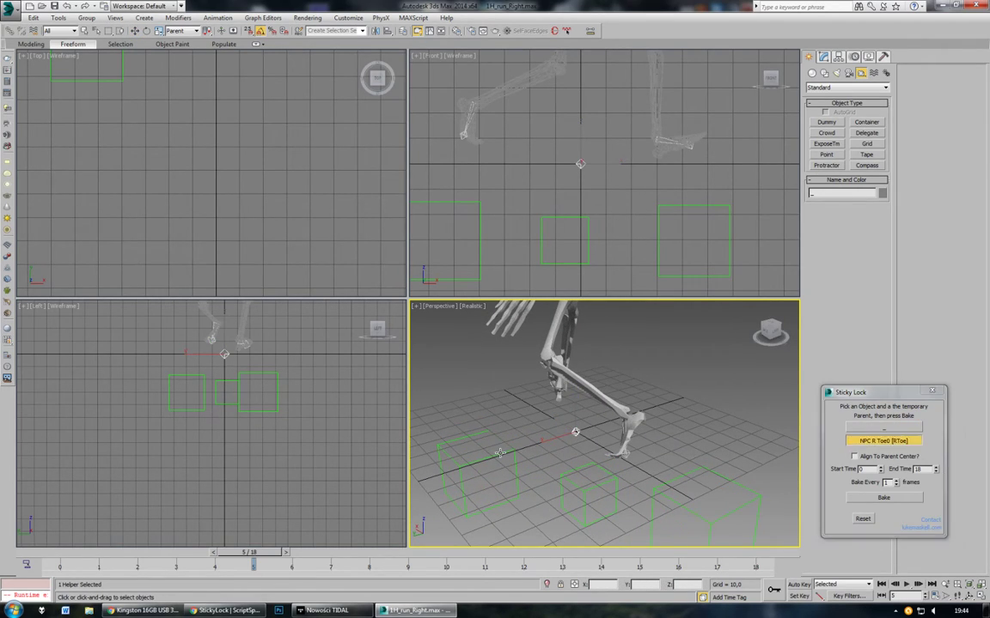
drag(919, 470, 896, 473)
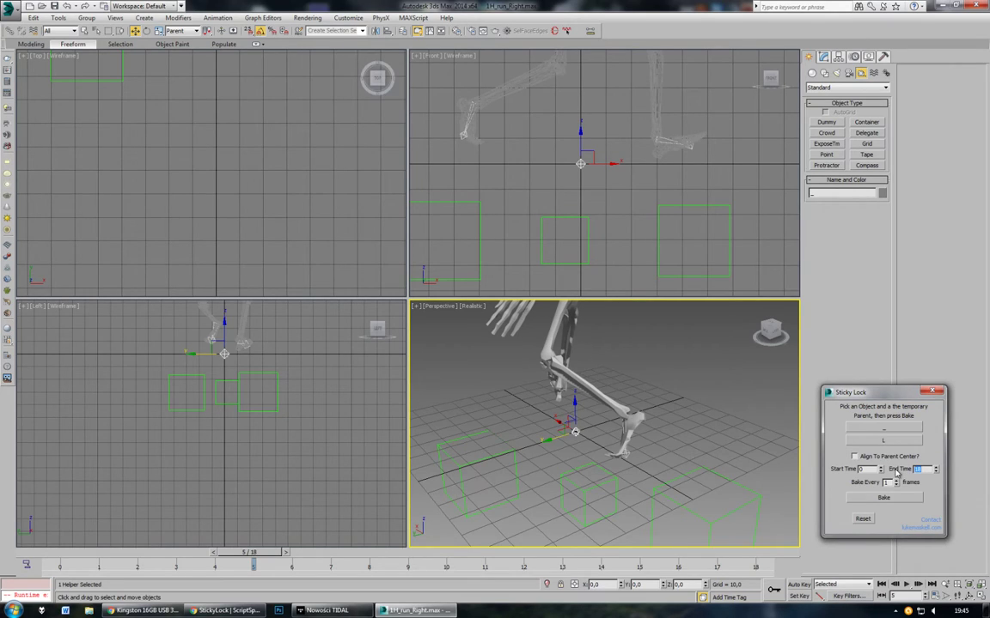
drag(262, 554, 51, 556)
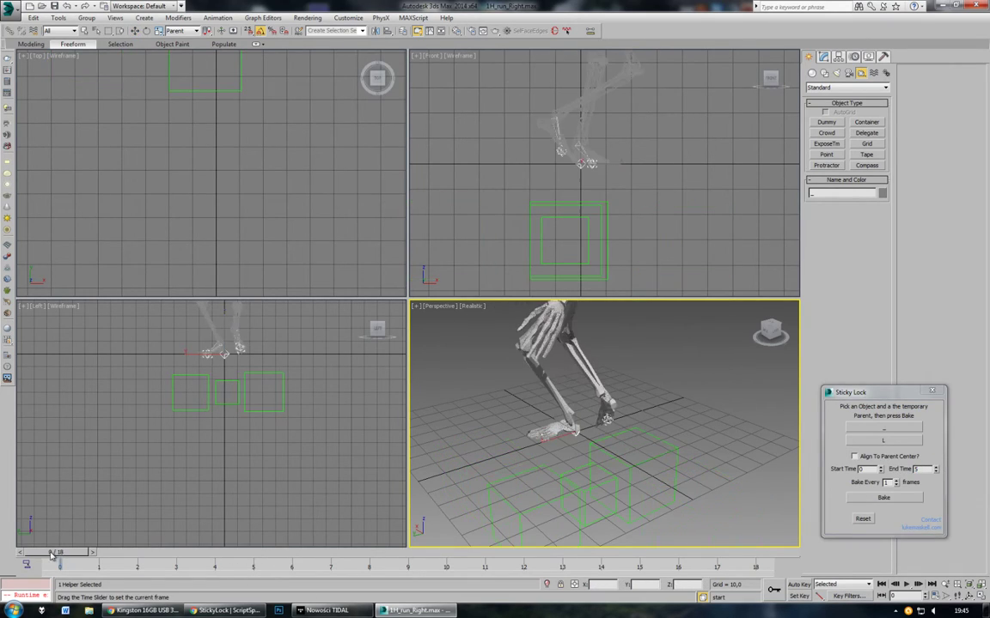
click(882, 500)
Step: Display the root helper's trajectory and examine its key spacing around frames 4 and 5 in the Front view
drag(89, 552, 255, 560)
drag(245, 560, 225, 565)
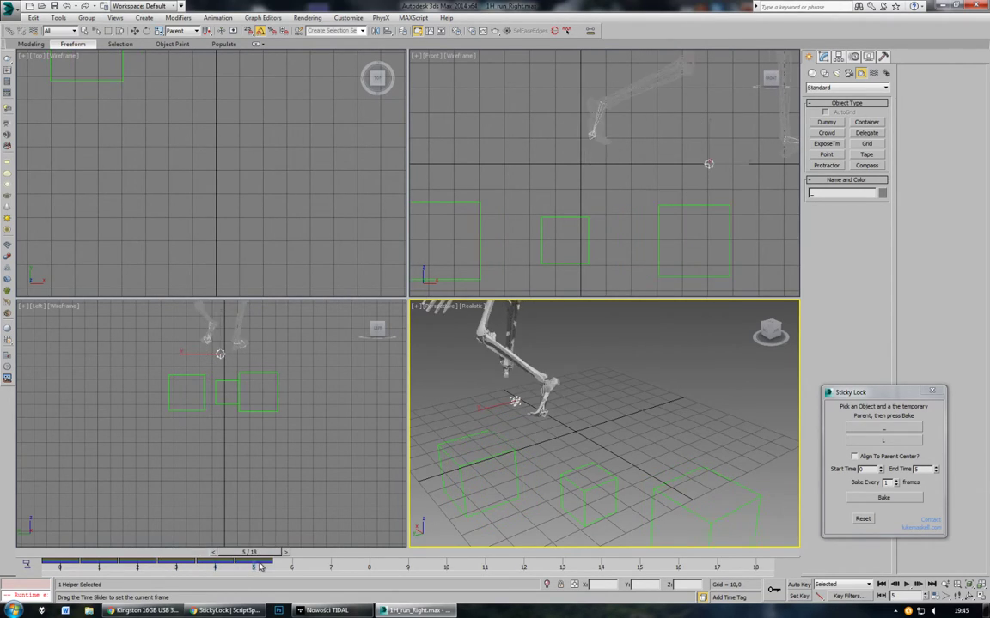
mouse_move(239, 564)
mouse_down()
mouse_move(256, 563)
mouse_move(244, 557)
mouse_up()
key(w)
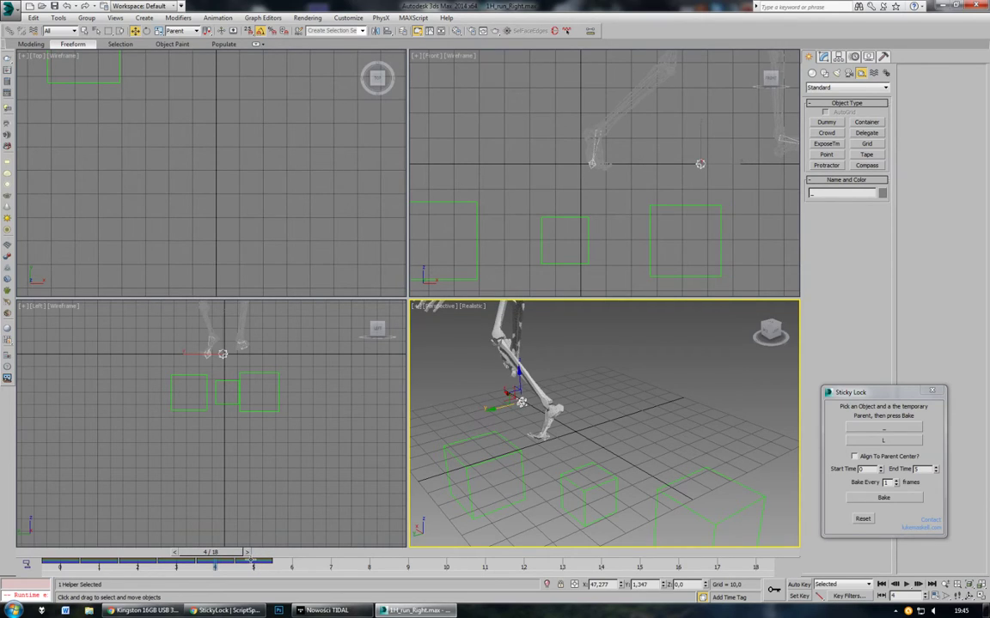
click(641, 158)
click(700, 163)
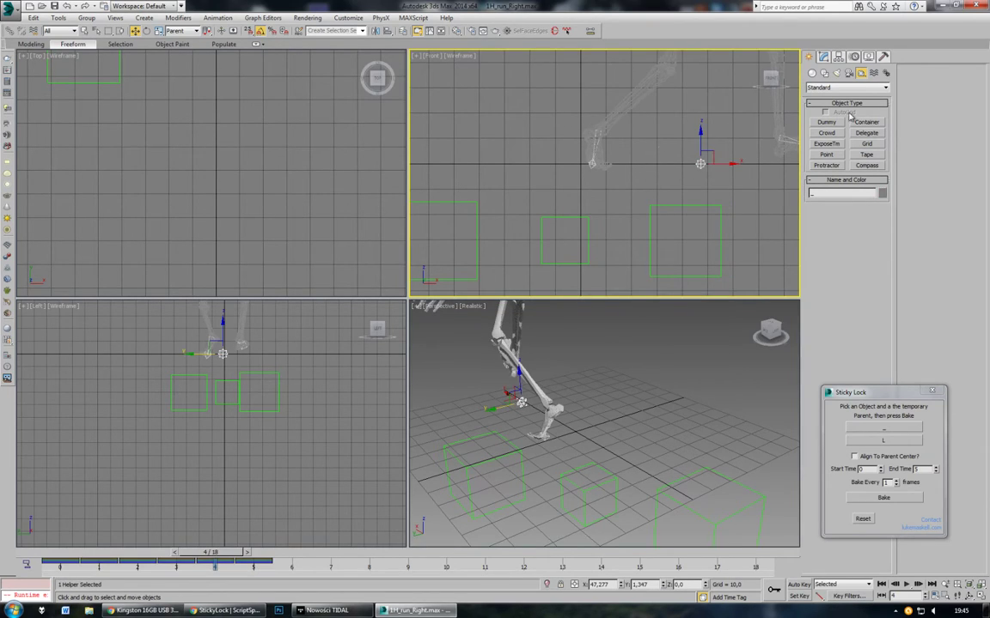
click(855, 58)
middle_drag(739, 169, 657, 157)
scroll(661, 157, up, 3)
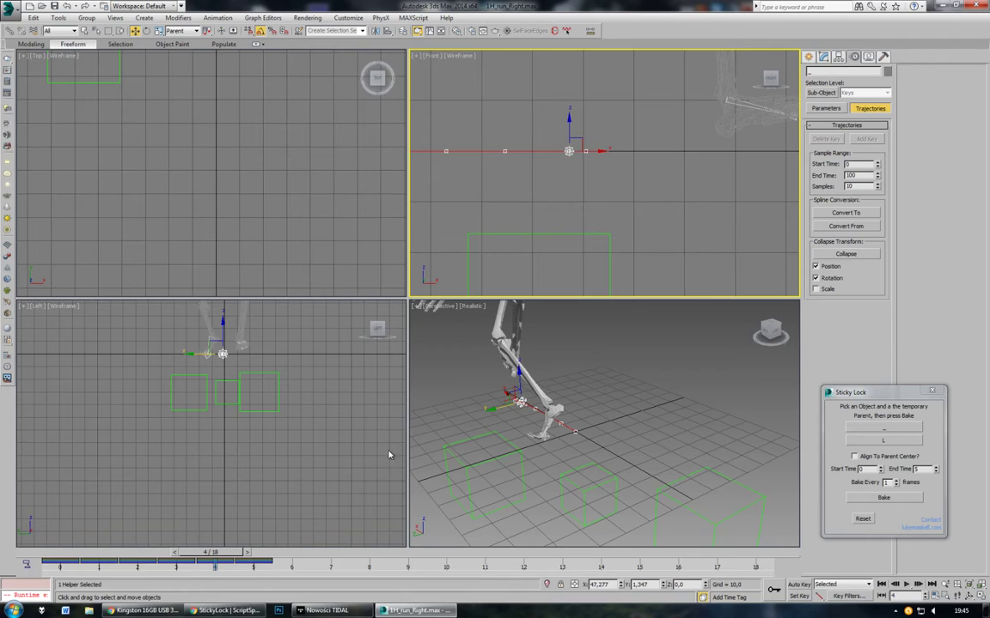
drag(212, 562, 250, 562)
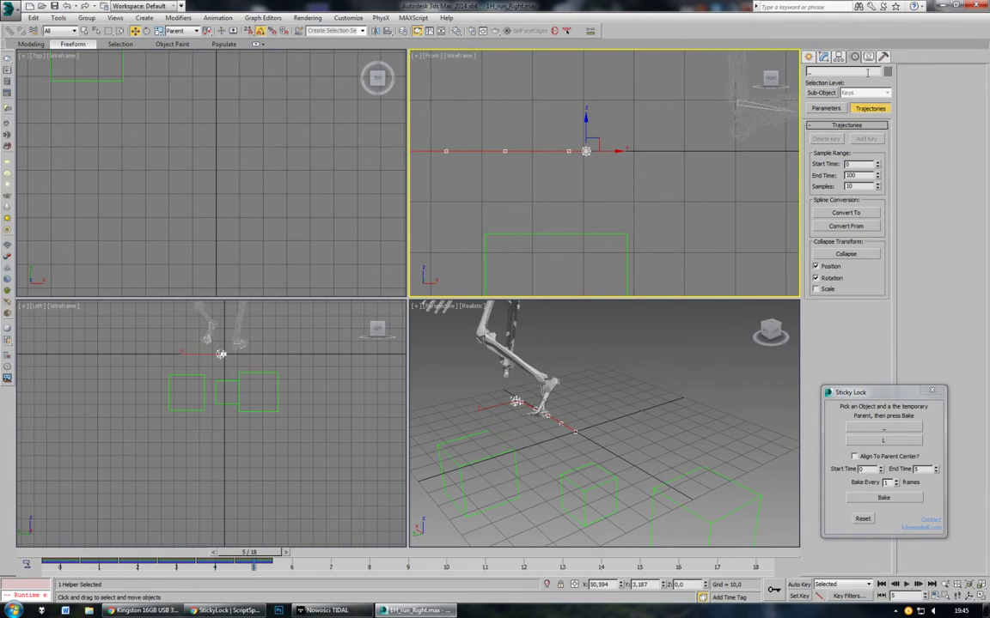
middle_drag(540, 152, 592, 159)
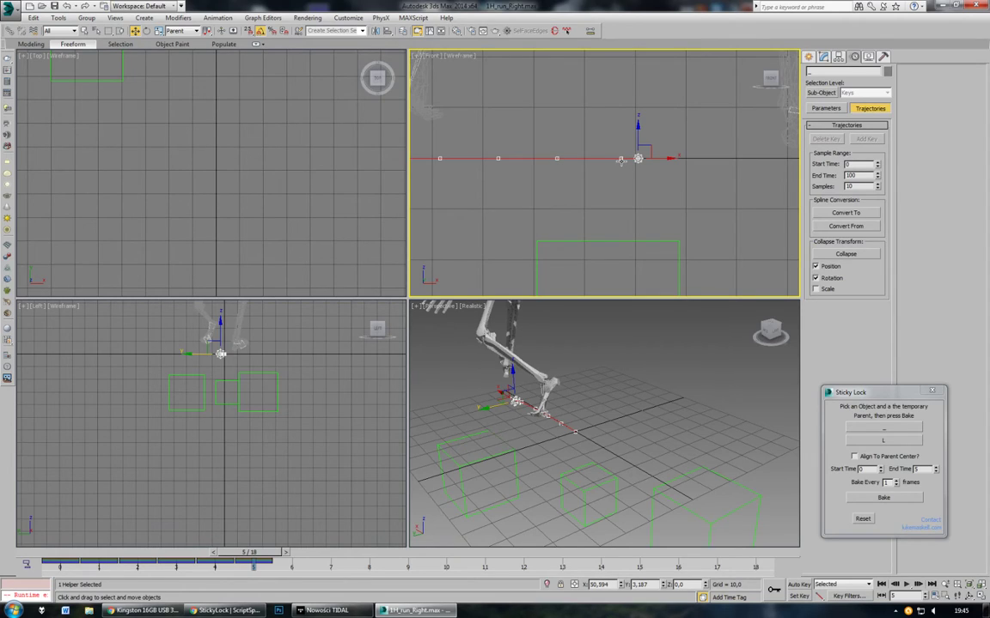
scroll(624, 170, up, 5)
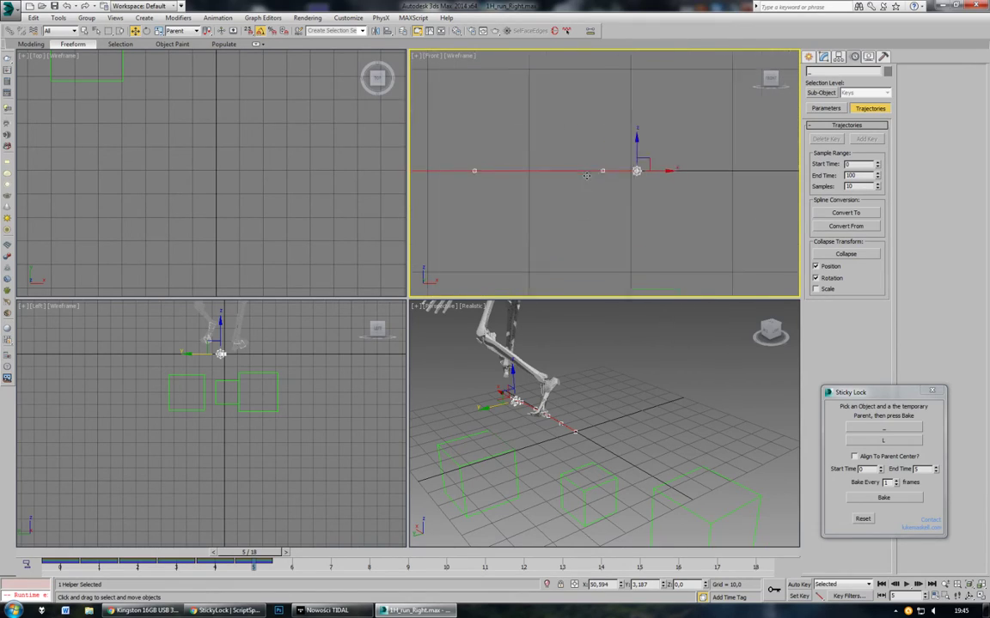
scroll(660, 180, down, 4)
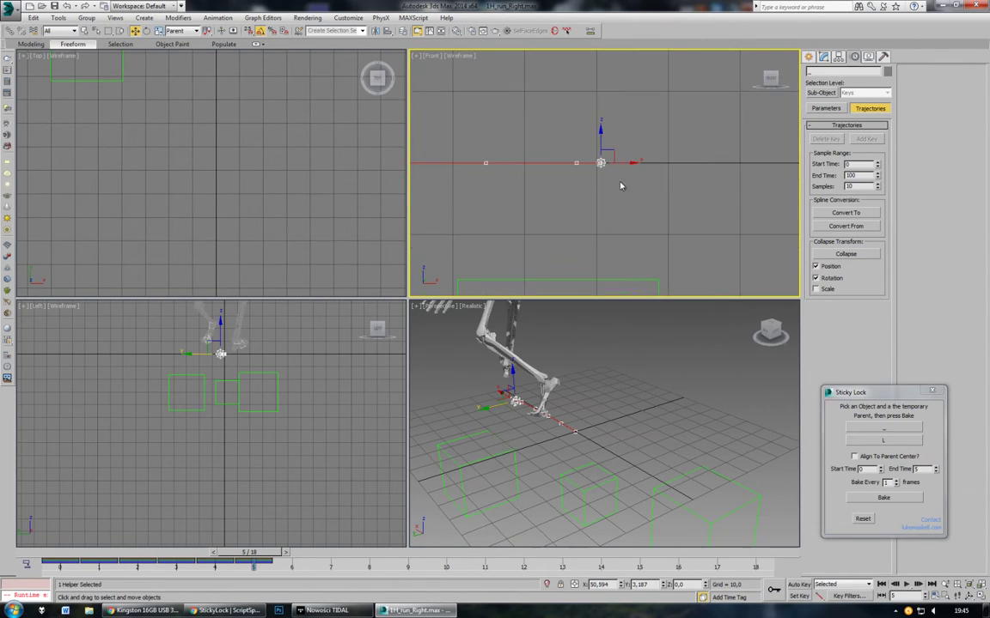
Step: Turn on Auto Key and move the root helper at frame 5 along X to about 58.78 in the Front view
click(800, 586)
middle_drag(689, 245, 693, 237)
drag(631, 153, 689, 154)
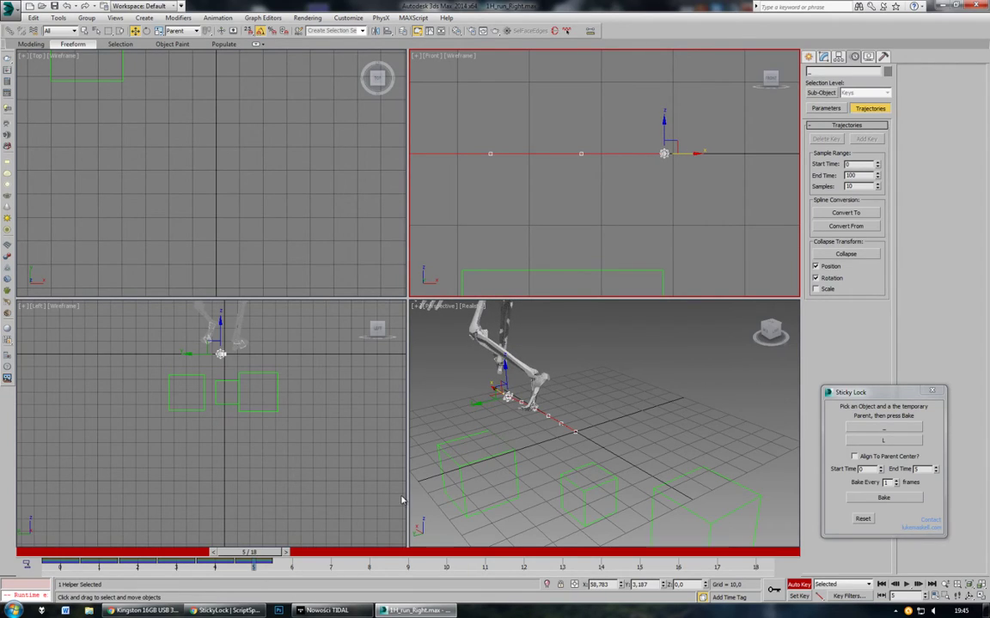
mouse_move(258, 559)
mouse_down()
mouse_move(44, 552)
mouse_move(251, 552)
mouse_up()
middle_drag(601, 455, 620, 426)
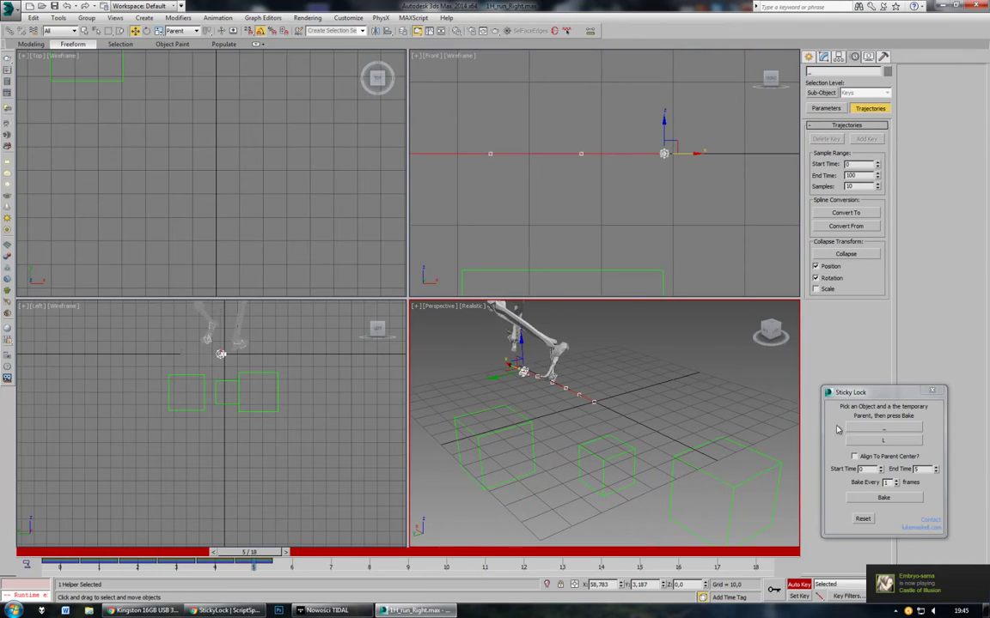
Step: Set StickyLock's temporary parent to dummy R and its start time to 5
drag(871, 392, 867, 379)
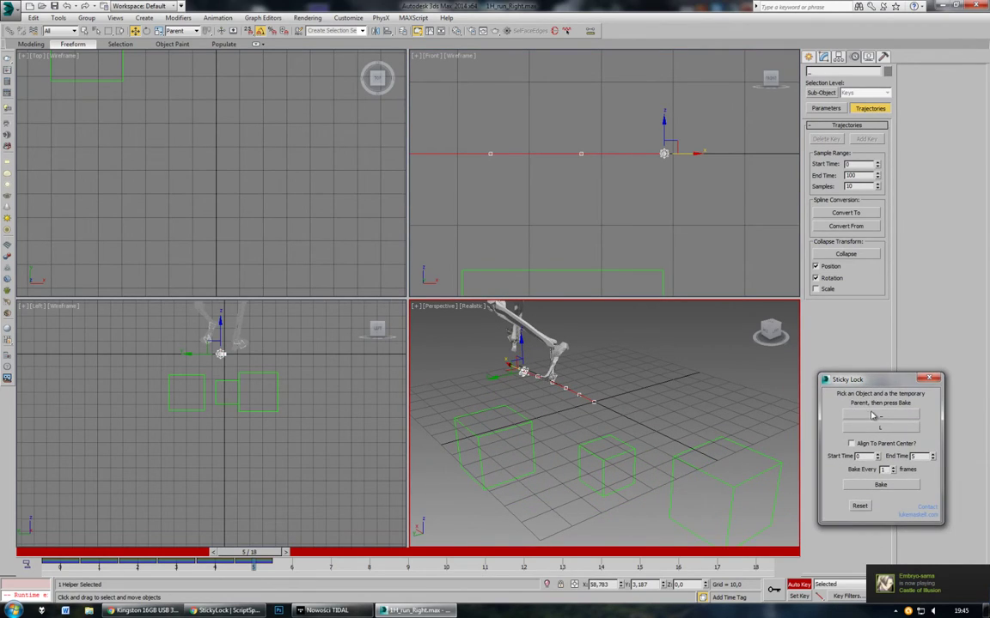
click(876, 431)
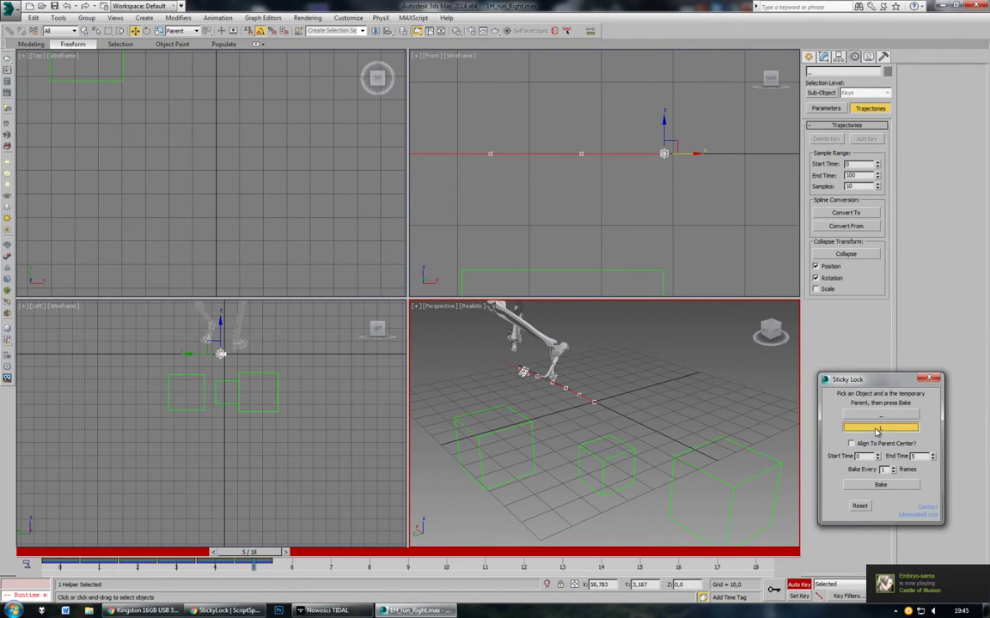
click(769, 458)
drag(873, 458, 836, 464)
text(5)
Step: Scrub the right foot's contact phase, set StickyLock's end time to 13 and return to frame 5
drag(262, 561, 432, 562)
key(w)
scroll(576, 276, down, 5)
scroll(533, 249, up, 1)
drag(417, 554, 578, 559)
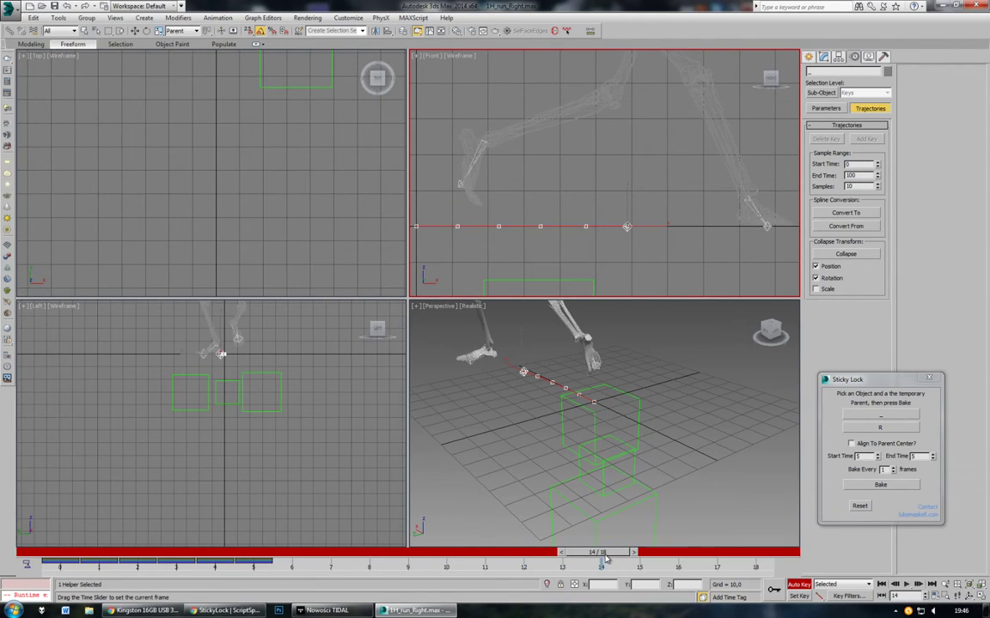
click(916, 456)
text(13)
key(Return)
drag(560, 552, 273, 558)
key(w)
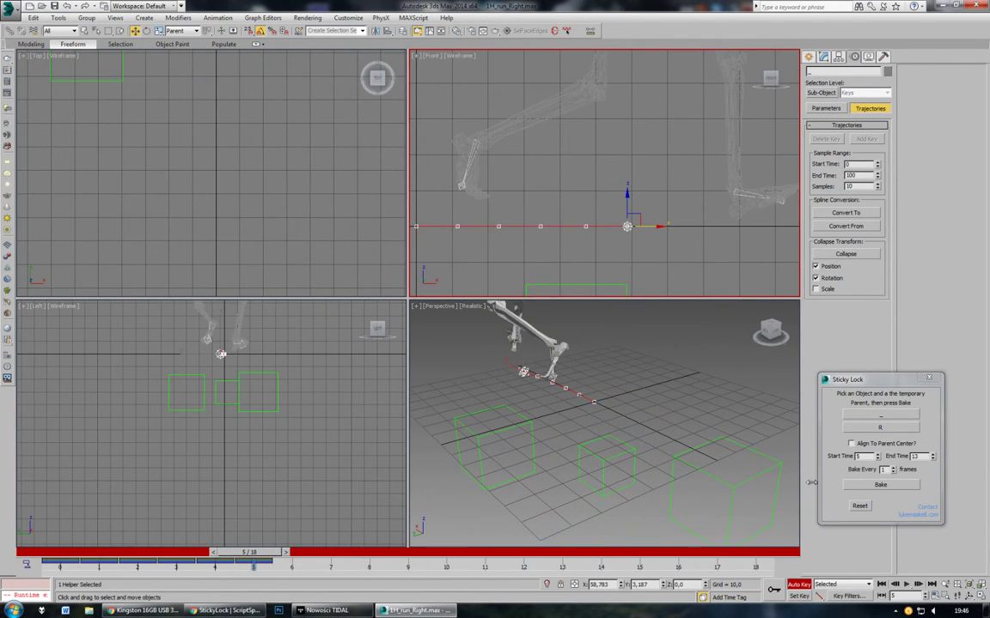
mouse_move(886, 383)
mouse_down()
mouse_move(907, 390)
mouse_move(891, 391)
mouse_up()
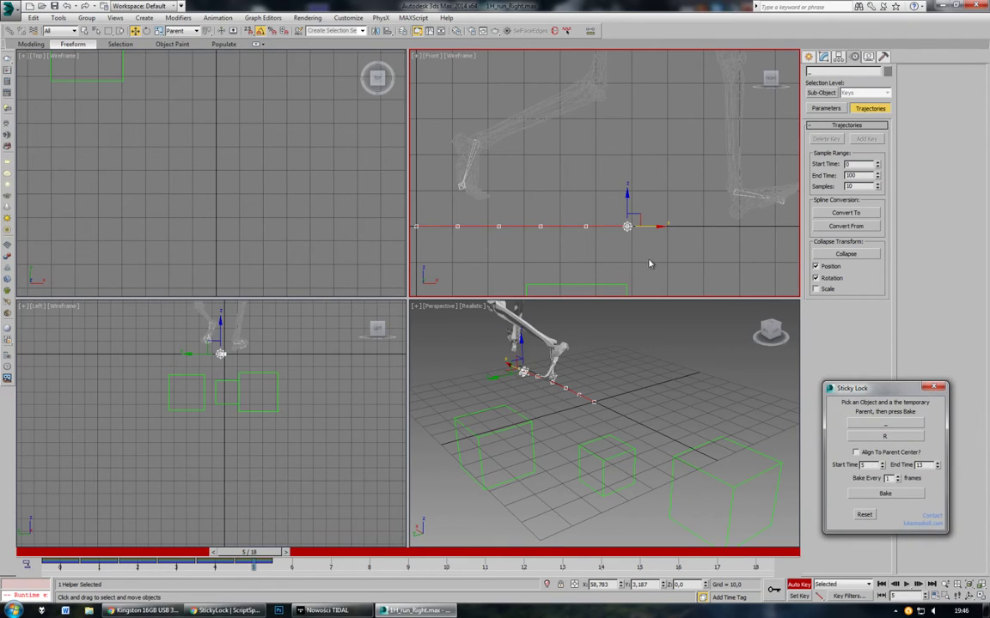
Step: Try moving the root helper away from its trajectory in the Perspective view at frame 5
middle_drag(708, 256, 669, 248)
scroll(669, 248, down, 3)
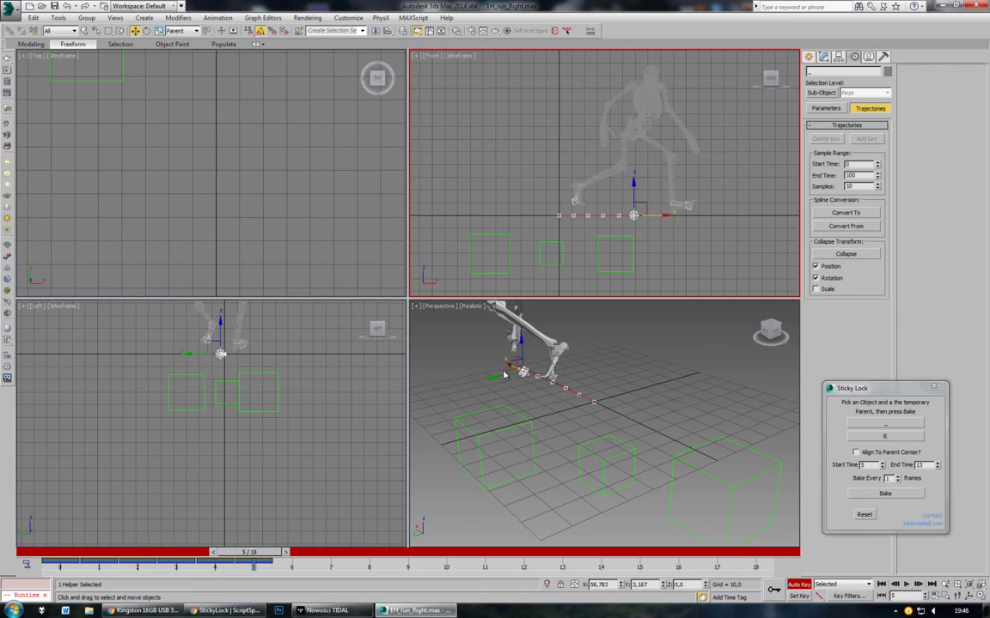
middle_drag(508, 375, 539, 386)
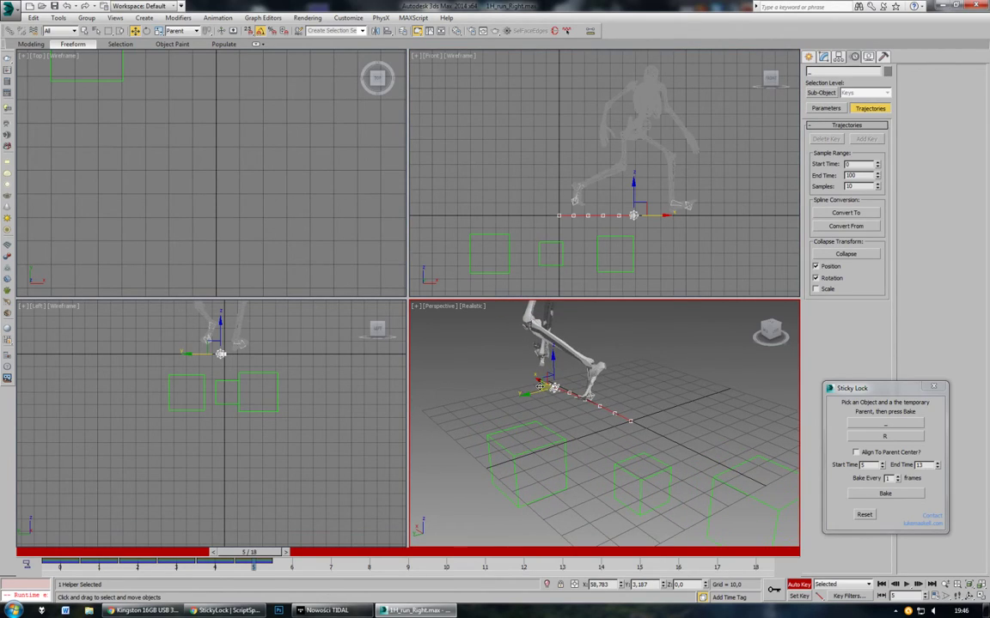
drag(540, 387, 407, 387)
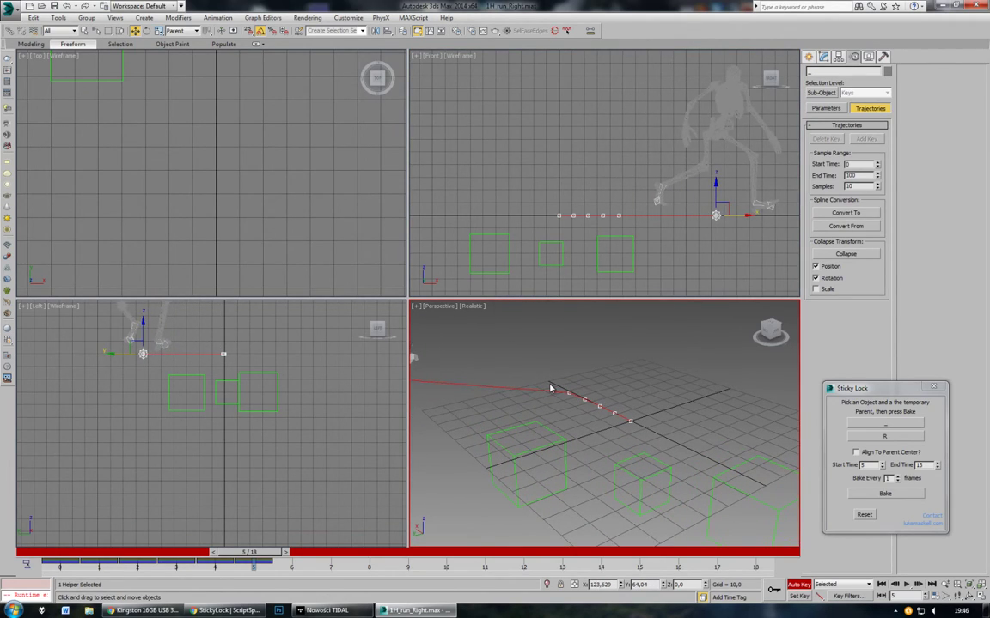
drag(550, 388, 555, 389)
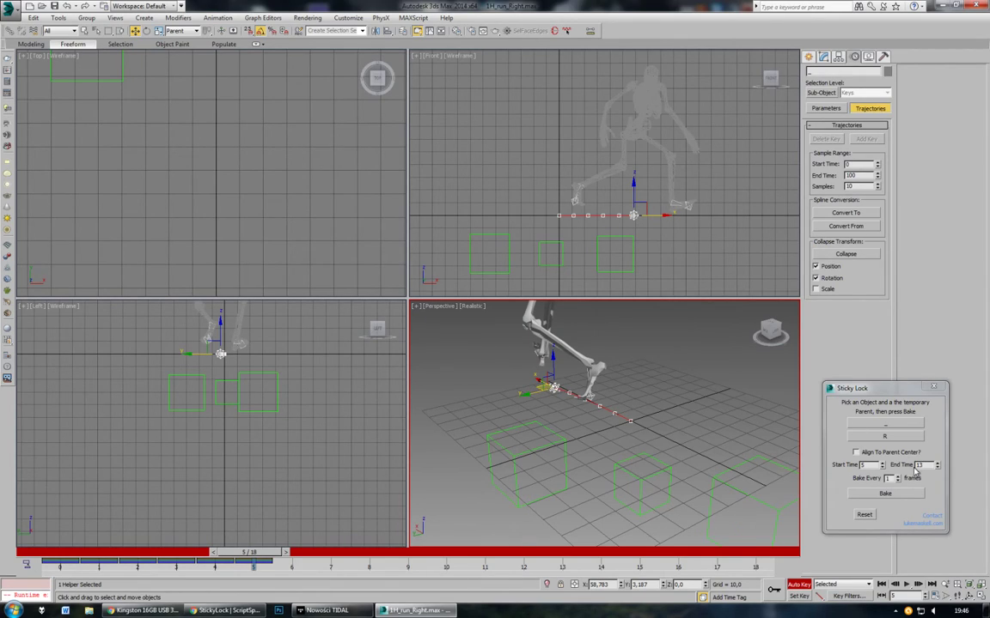
Step: Bake the root helper against dummy R over frames 5 to 13 and examine its trajectory in the Top view
click(904, 495)
drag(273, 551, 537, 526)
key(w)
scroll(327, 141, down, 4)
middle_drag(321, 127, 213, 233)
scroll(365, 161, up, 3)
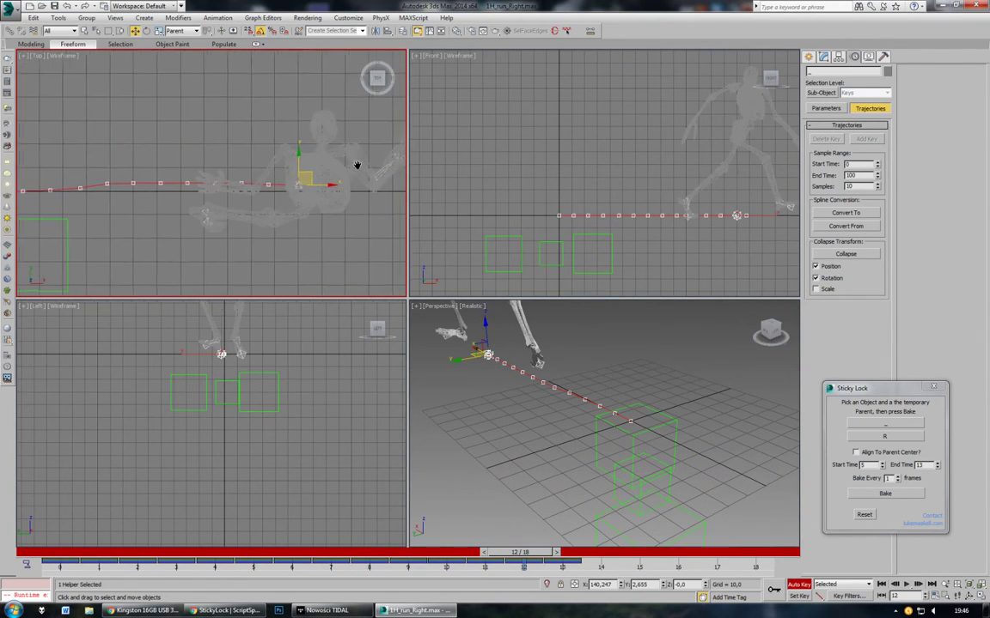
scroll(274, 266, up, 3)
scroll(255, 234, down, 2)
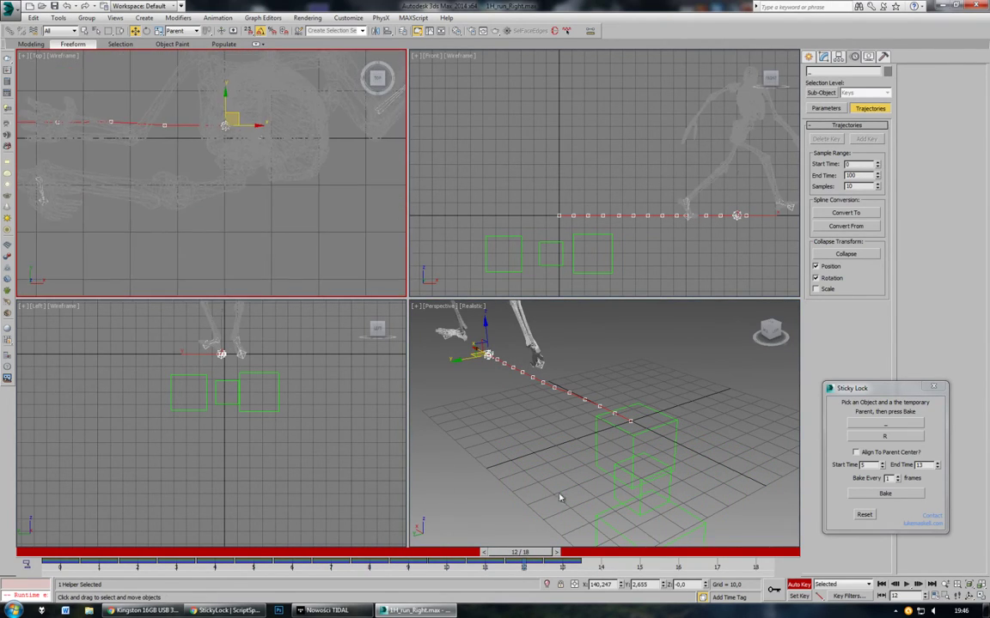
Step: Move the root helper at frame 13 to about X 151.79, Y 0.21 in the Top view
drag(523, 557, 582, 559)
key(w)
middle_drag(330, 208, 305, 216)
drag(256, 148, 278, 144)
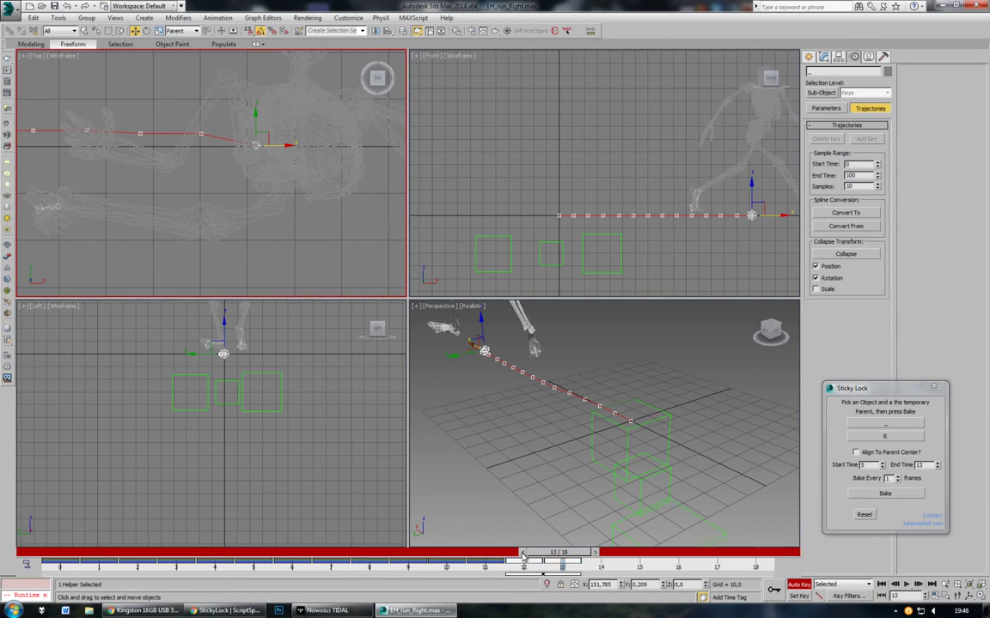
click(601, 572)
Step: Nudge the root helper at frame 13 along X to about 152.22 in the Front view to even the key spacing
mouse_move(579, 555)
mouse_down()
mouse_move(501, 555)
mouse_move(580, 553)
mouse_up()
scroll(740, 261, up, 4)
middle_drag(741, 261, 512, 175)
scroll(602, 206, up, 2)
middle_drag(605, 209, 509, 201)
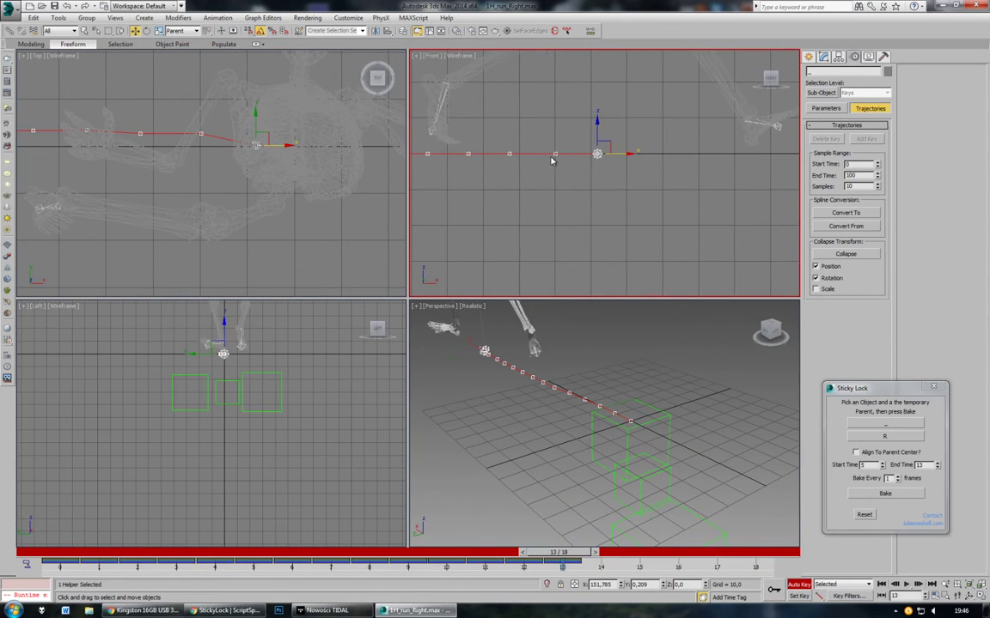
drag(619, 155, 621, 155)
mouse_move(559, 551)
mouse_down()
mouse_move(519, 552)
mouse_move(559, 552)
mouse_up()
Step: Bake the root helper against dummy L over frames 13 to 18 with Sticky Lock
click(869, 466)
drag(869, 465, 837, 473)
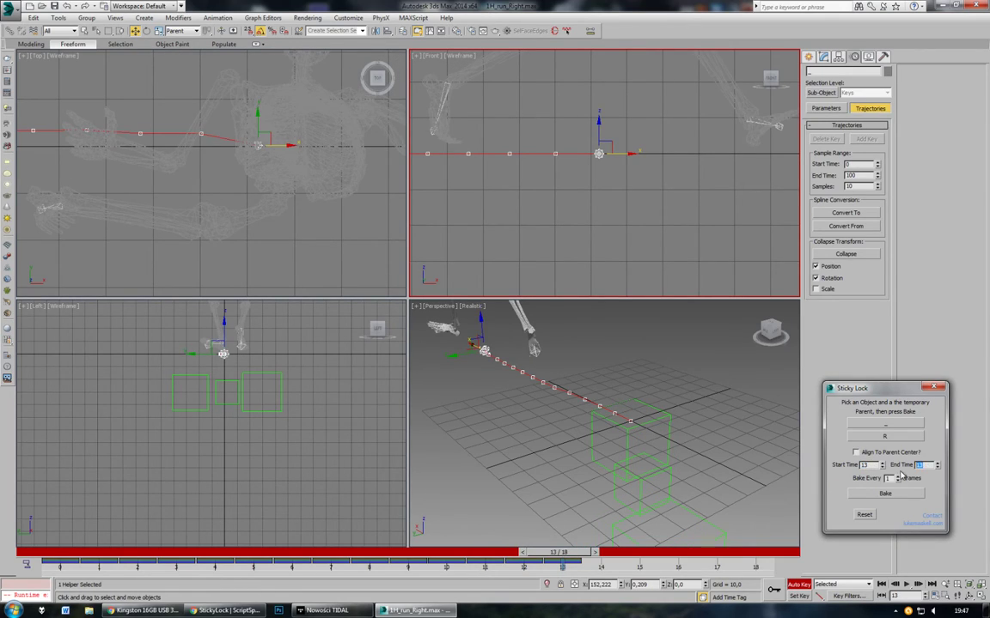
click(885, 437)
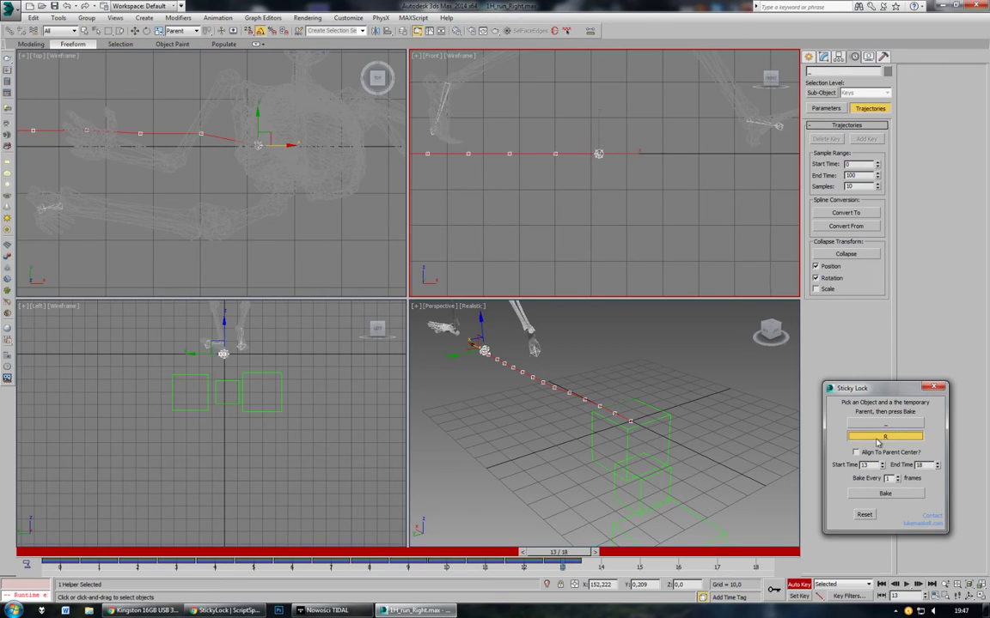
middle_drag(696, 514, 687, 484)
click(684, 485)
middle_drag(625, 406, 662, 479)
click(884, 496)
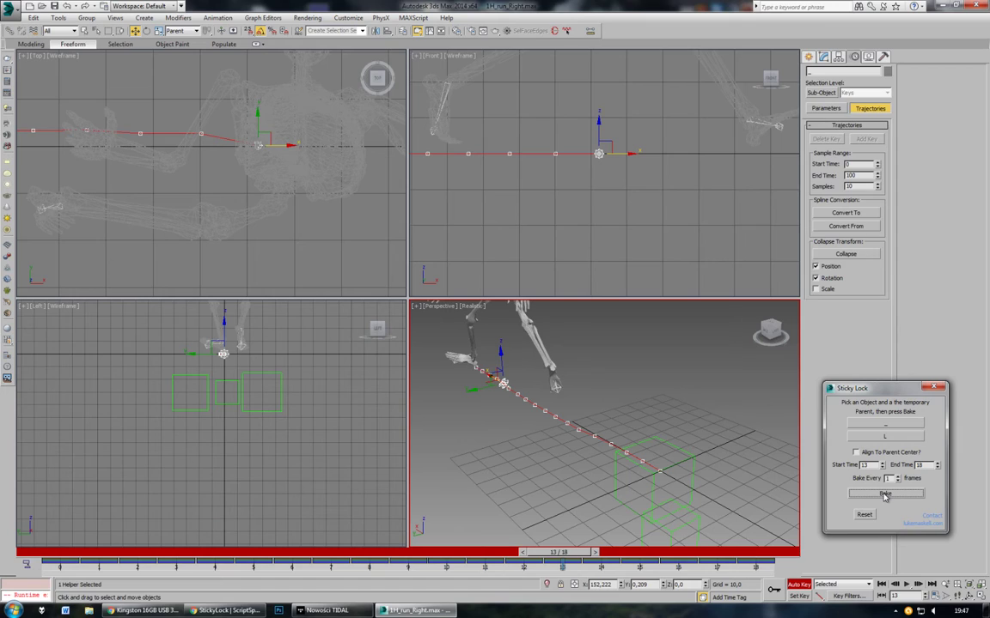
Step: Scrub through the final frames and set the animation's end time to 17
drag(601, 558, 718, 553)
key(w)
click(934, 596)
click(485, 326)
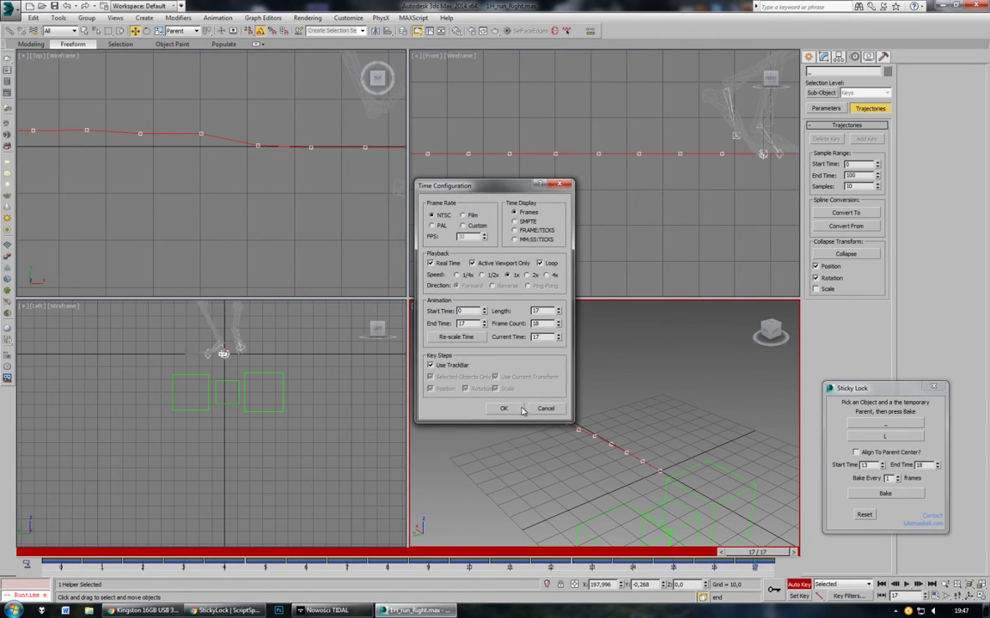
click(507, 410)
Step: Deselect the root helper and play the run animation in the Perspective view
click(684, 408)
scroll(670, 431, down, 4)
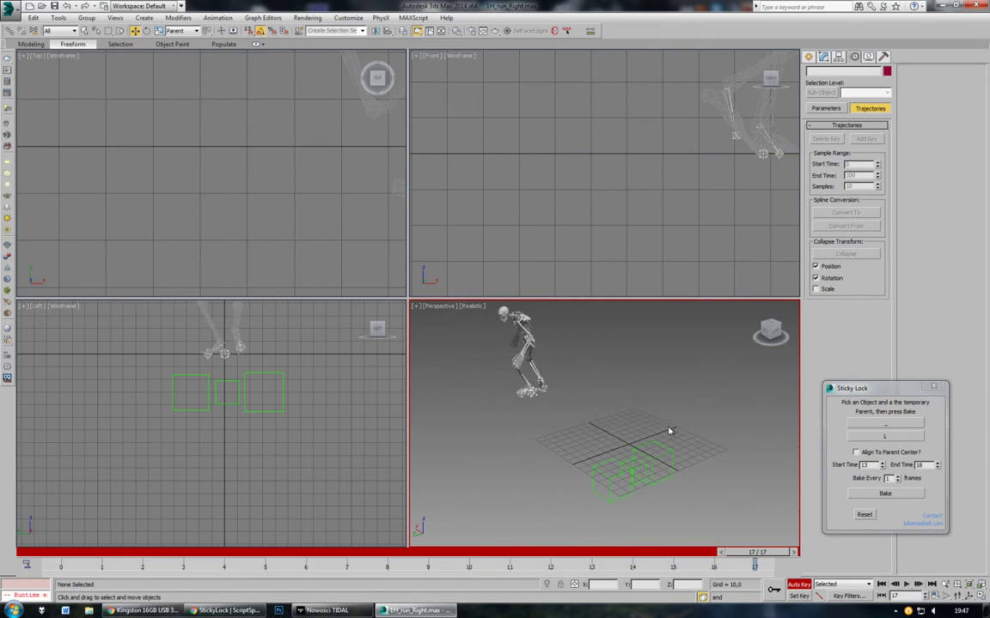
click(907, 585)
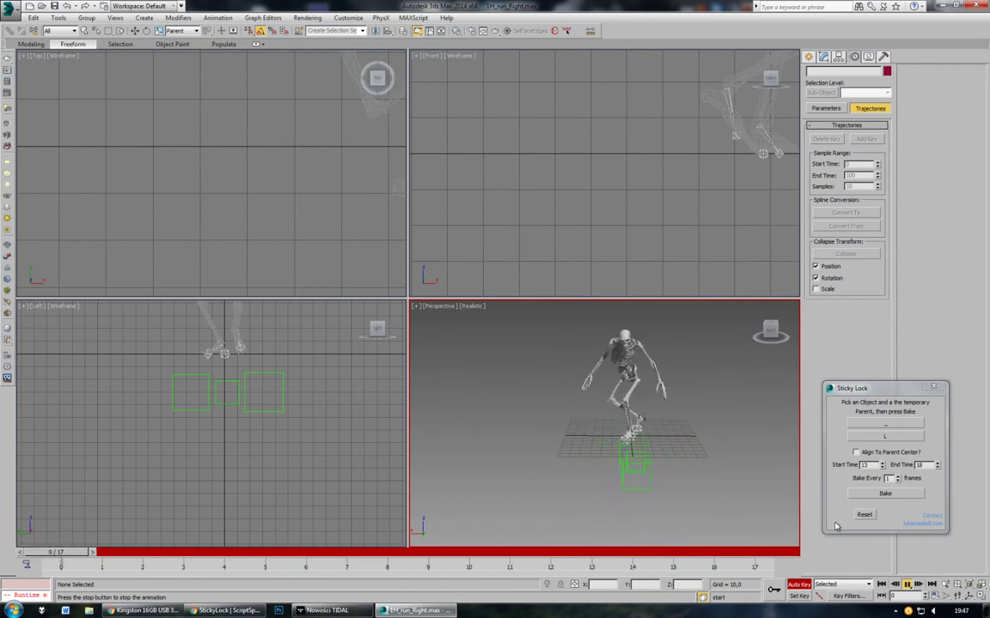
Step: Delete the green dummy boxes beneath the skeleton with Auto Key off, and close the Sticky Lock tool
click(804, 584)
drag(705, 422, 592, 519)
key(Delete)
click(933, 388)
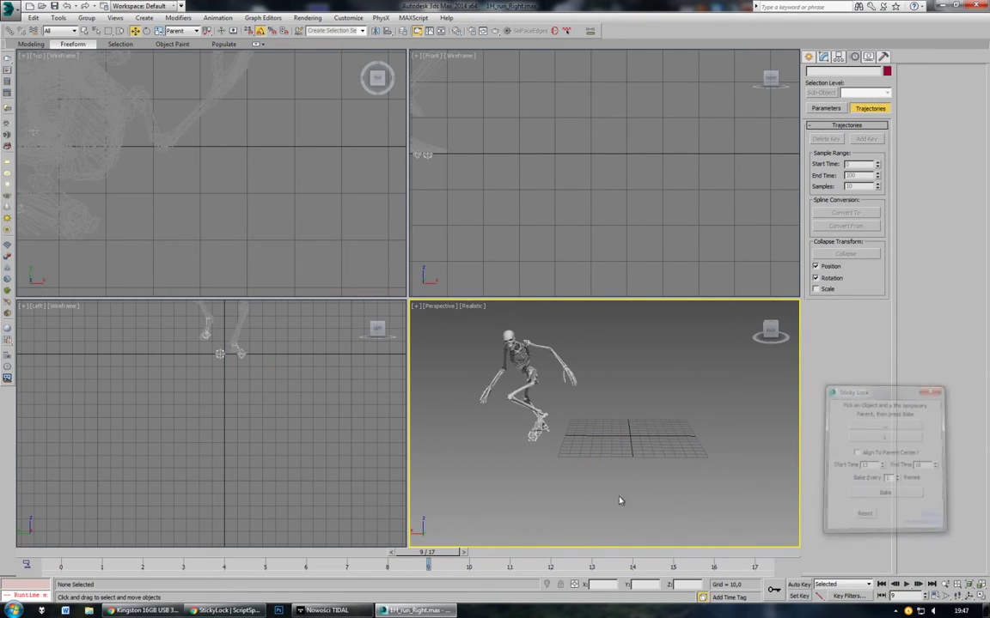
Step: Maximize the Perspective view, play back the run to check the forward motion, and return to frame 0
drag(431, 555, 759, 548)
middle_drag(625, 490, 688, 496)
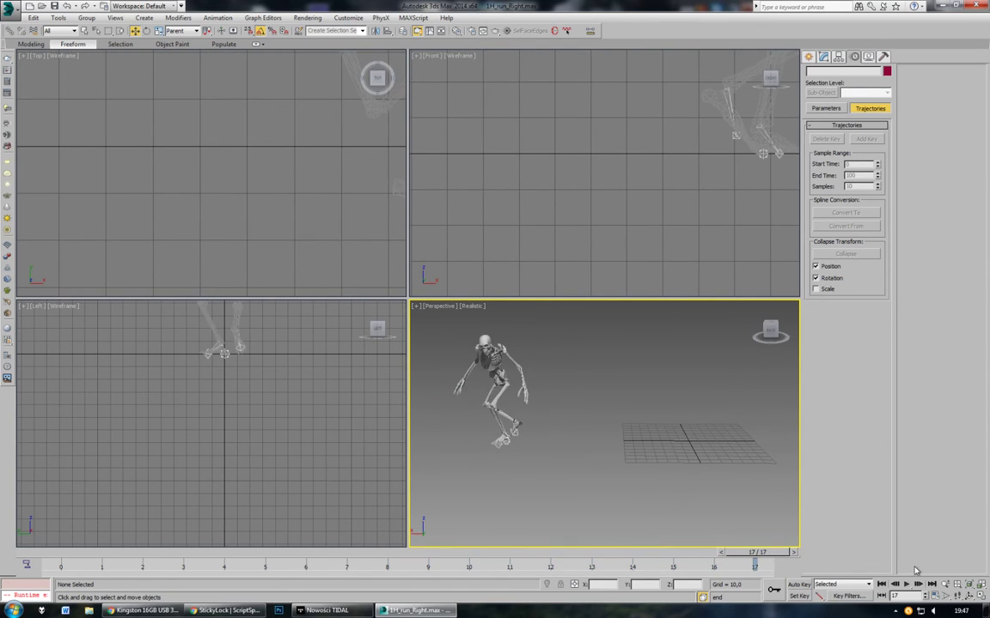
click(977, 595)
click(909, 584)
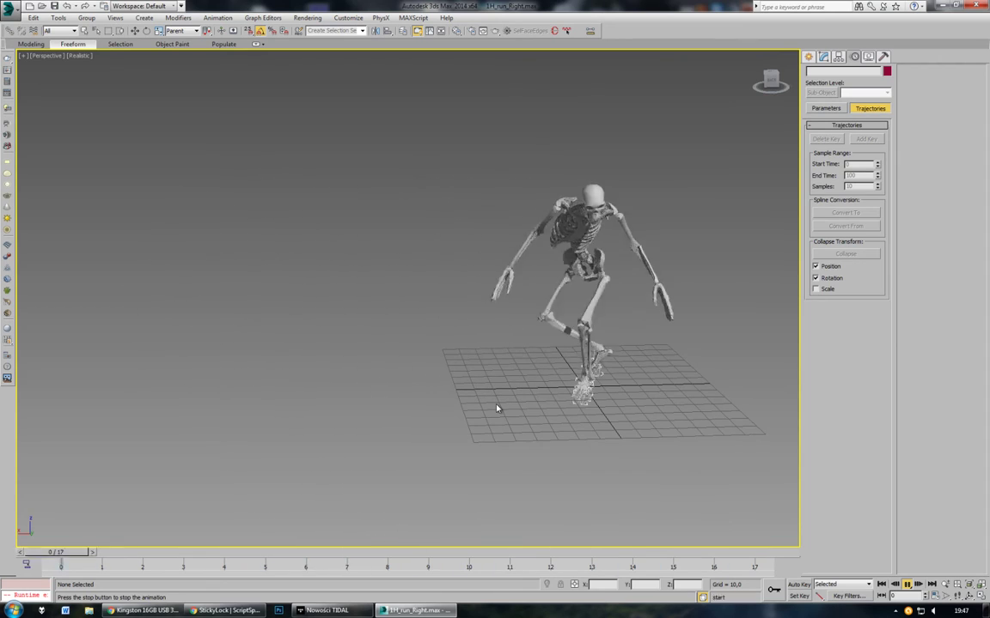
click(881, 584)
drag(60, 555, 4, 542)
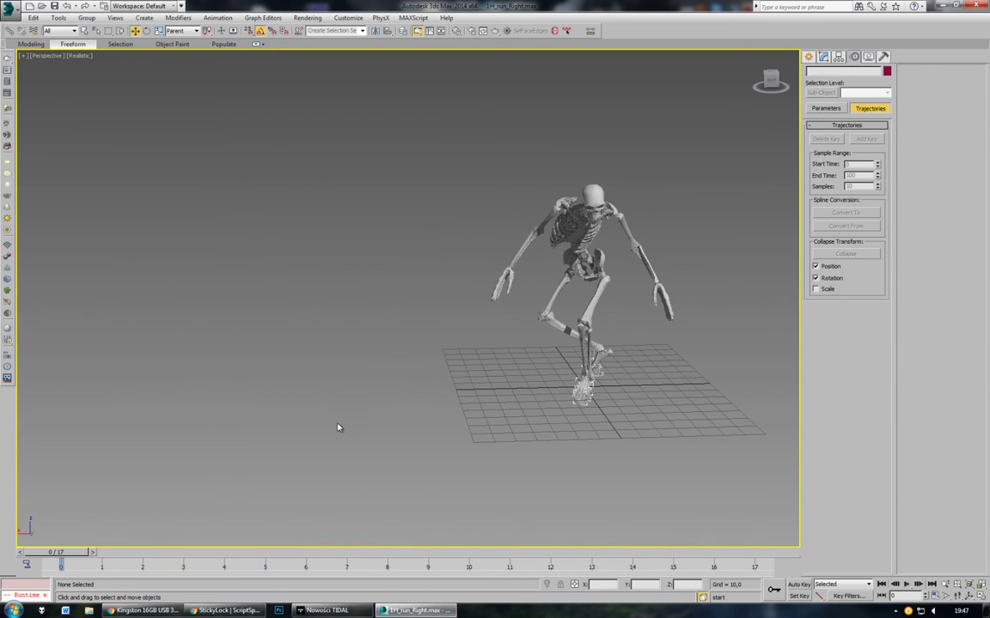